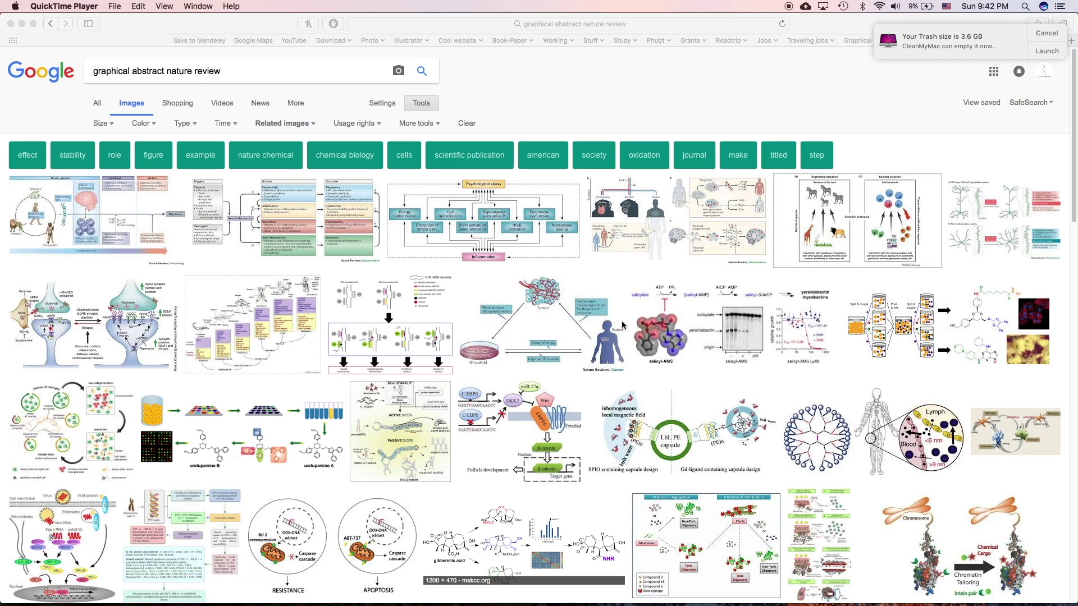
# - Open the first 'graphical abstract nature review' result, the Hunter-gatherer diagram, in the image preview
pyautogui.click(202, 76)
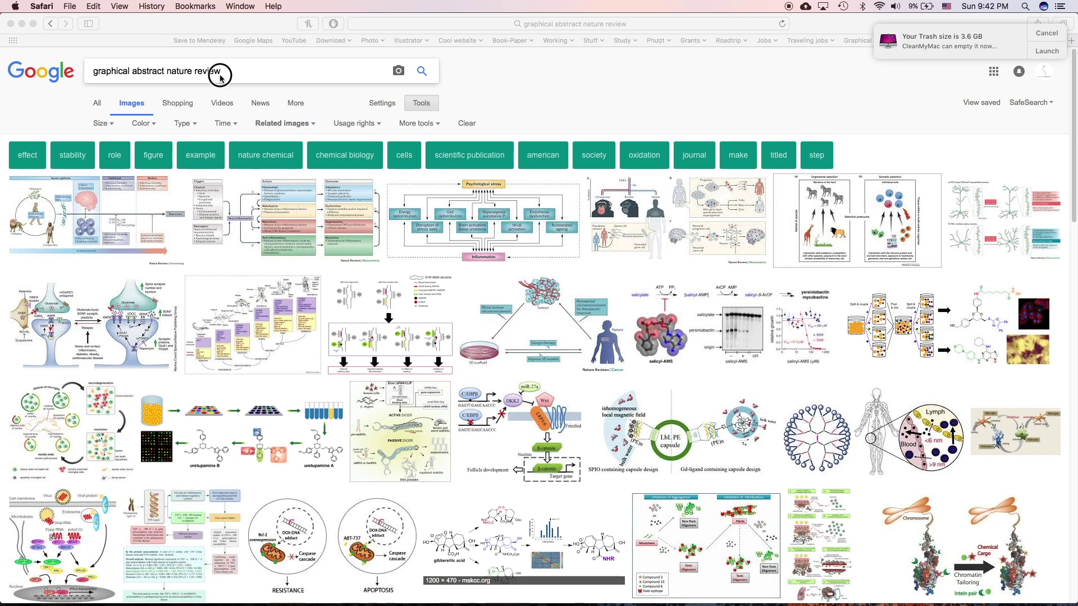
pyautogui.tripleClick(108, 71)
pyautogui.click(236, 67)
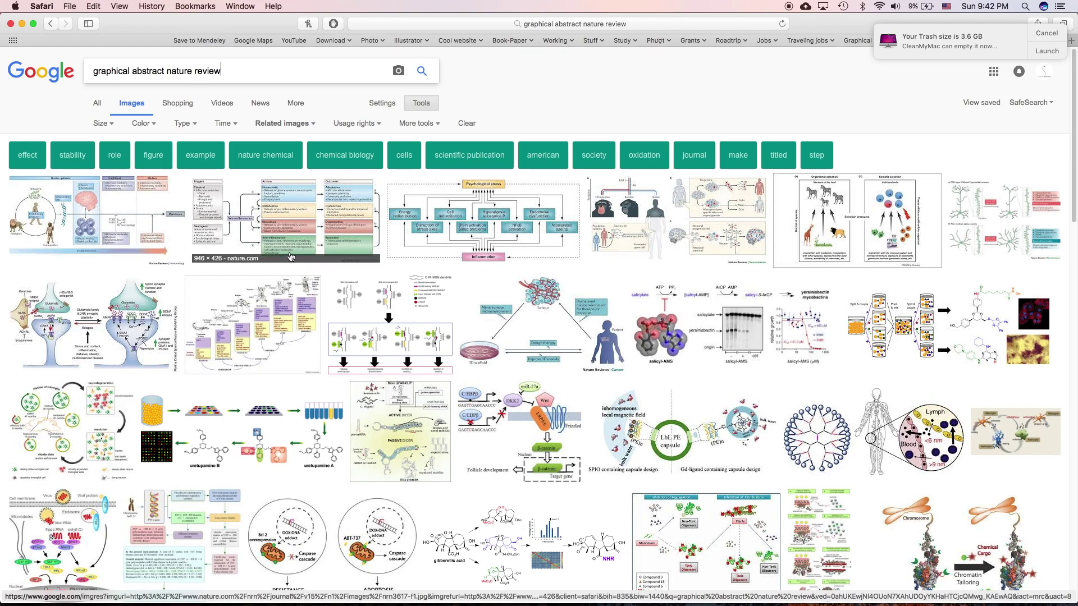
pyautogui.click(157, 236)
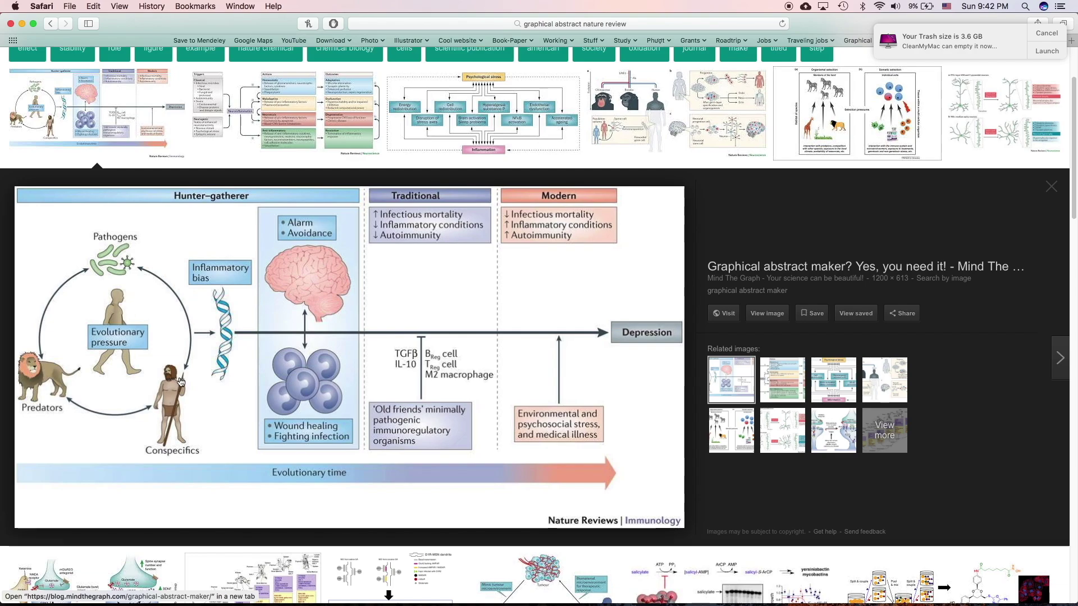
# - Drag the Hunter-gatherer diagram from Safari onto the slide, then resize and position it
pyautogui.moveTo(148, 315); pyautogui.dragTo(579, 360)
pyautogui.hotkey('ctrl', 'Up')
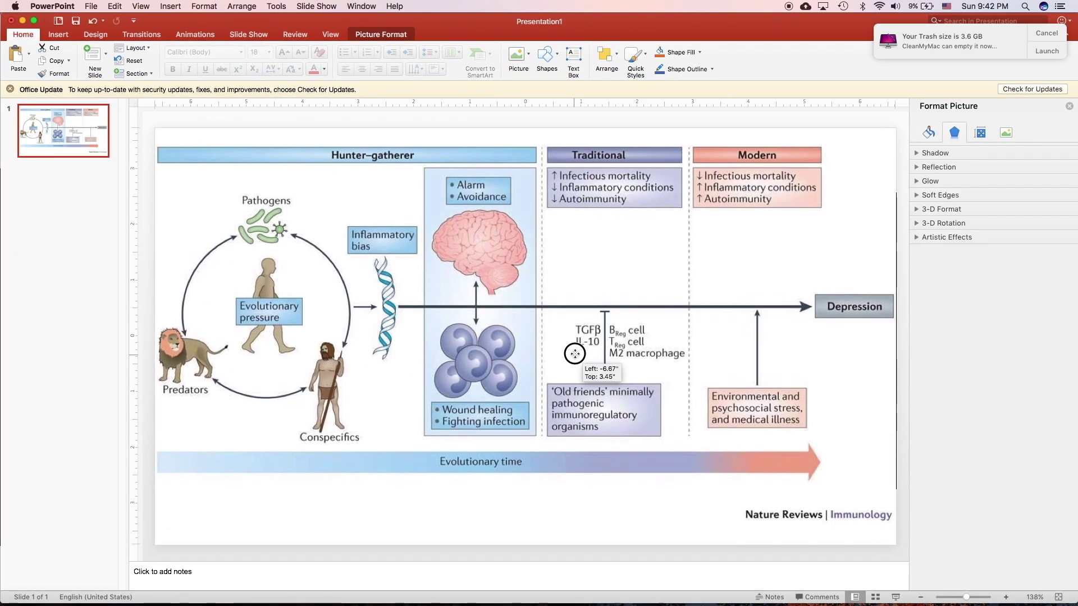
pyautogui.moveTo(897, 144); pyautogui.dragTo(698, 245)
pyautogui.moveTo(562, 402); pyautogui.dragTo(560, 347)
pyautogui.moveTo(695, 468); pyautogui.dragTo(730, 486)
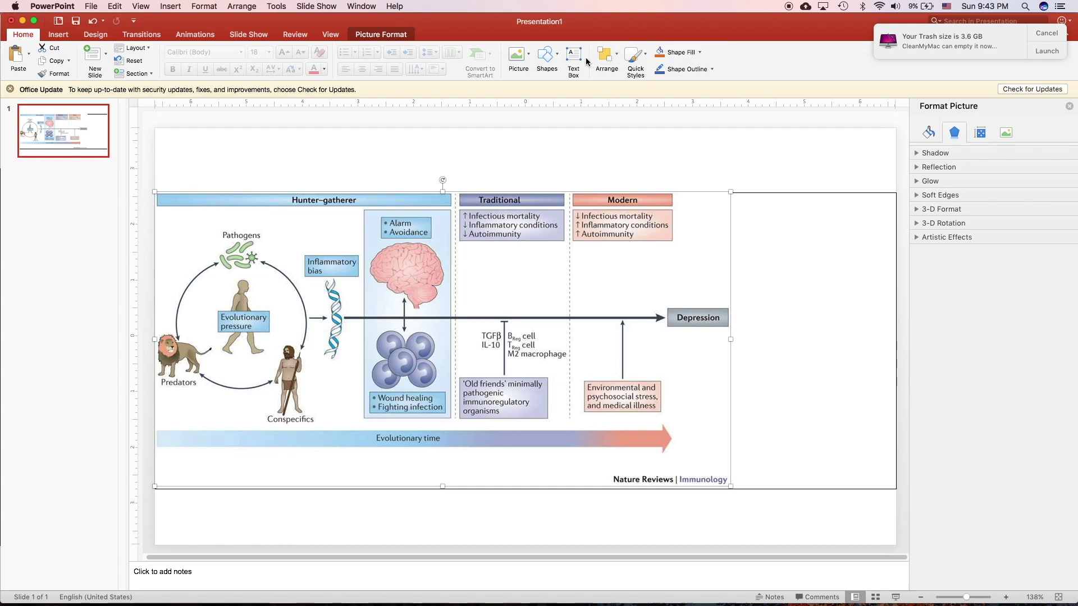
# - Crop away the diagram's right-hand part, leaving only the Hunter-gatherer panel
pyautogui.click(381, 34)
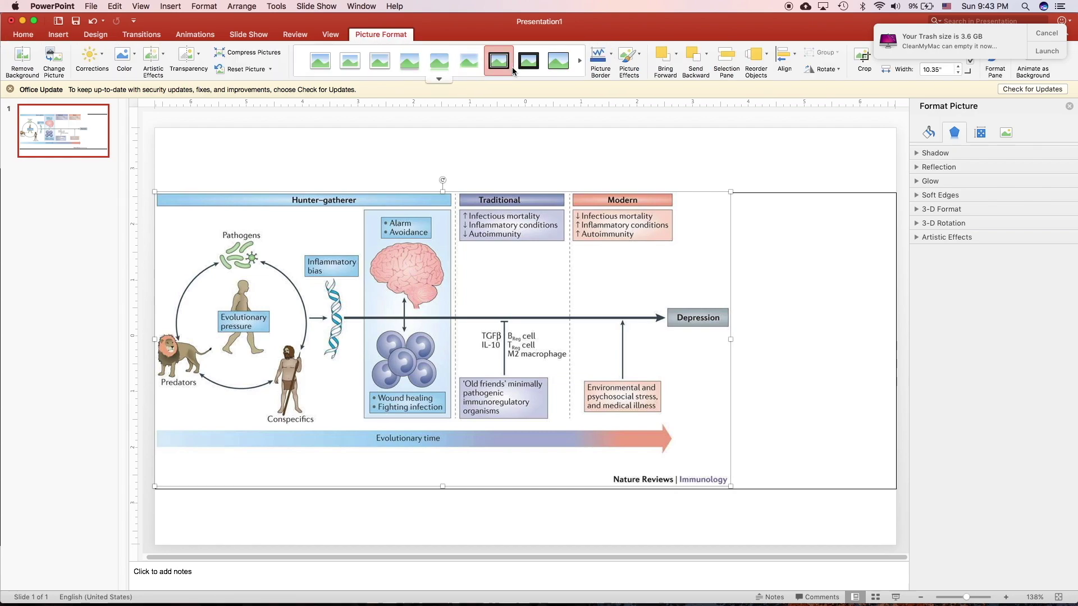
pyautogui.click(864, 57)
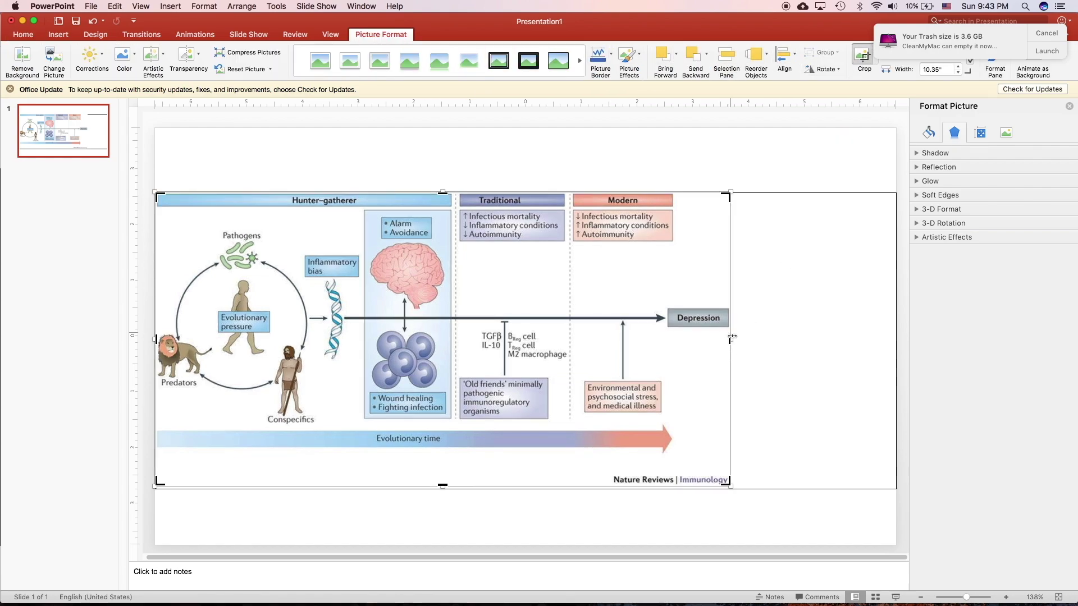
pyautogui.moveTo(731, 340); pyautogui.dragTo(317, 344)
pyautogui.click(358, 160)
pyautogui.hotkey('ctrl', 'Up')
# - Replace the search with a Google Images search for 'bacteria icon'
pyautogui.click(808, 365)
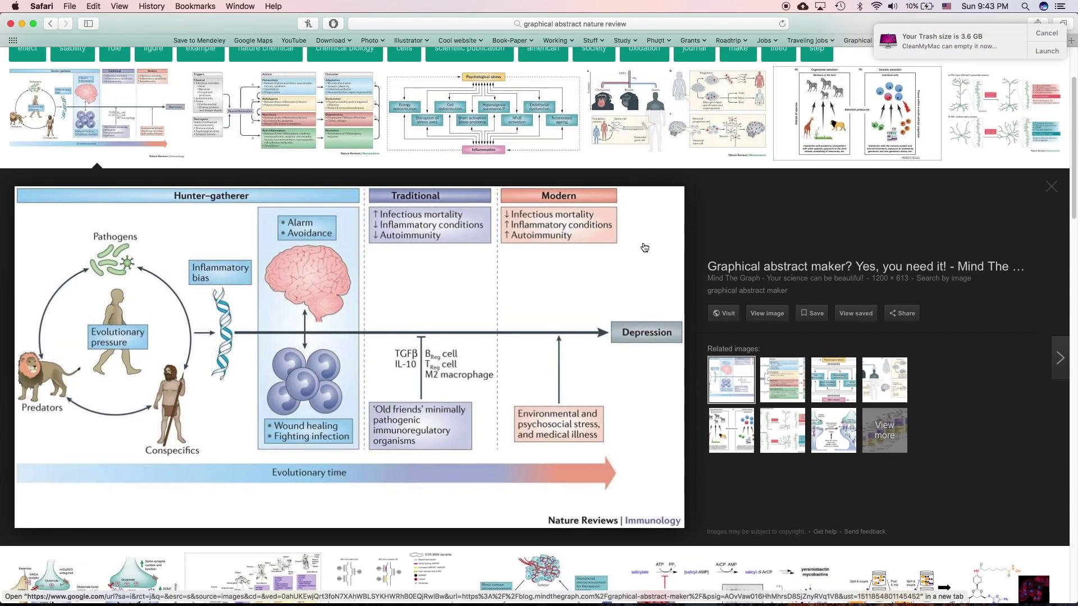
pyautogui.scroll(3, 644, 248)
pyautogui.tripleClick(83, 65)
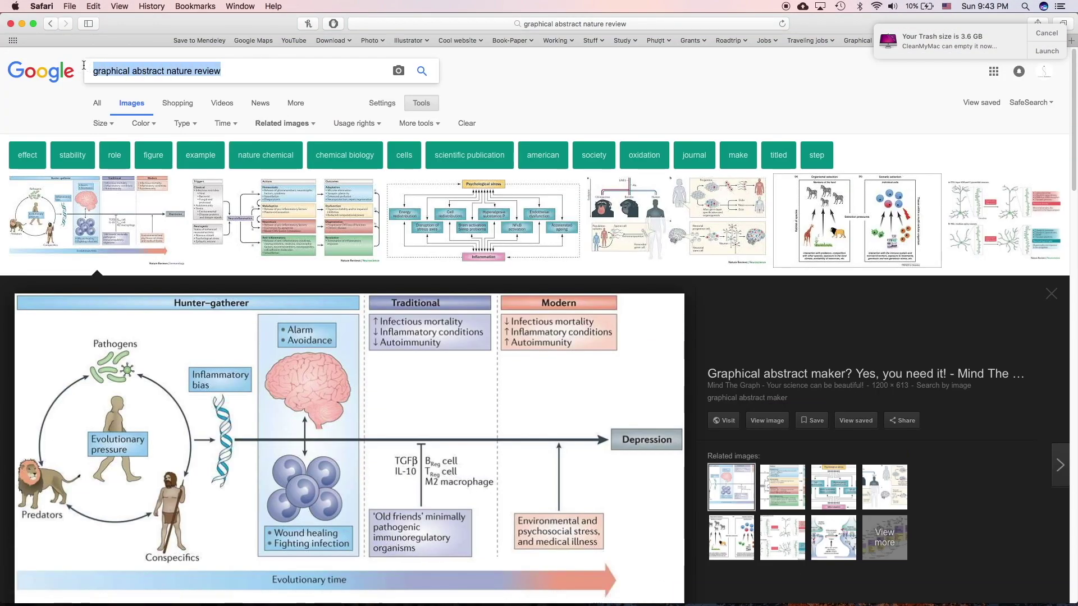
pyautogui.write('n')
pyautogui.press('BackSpace')
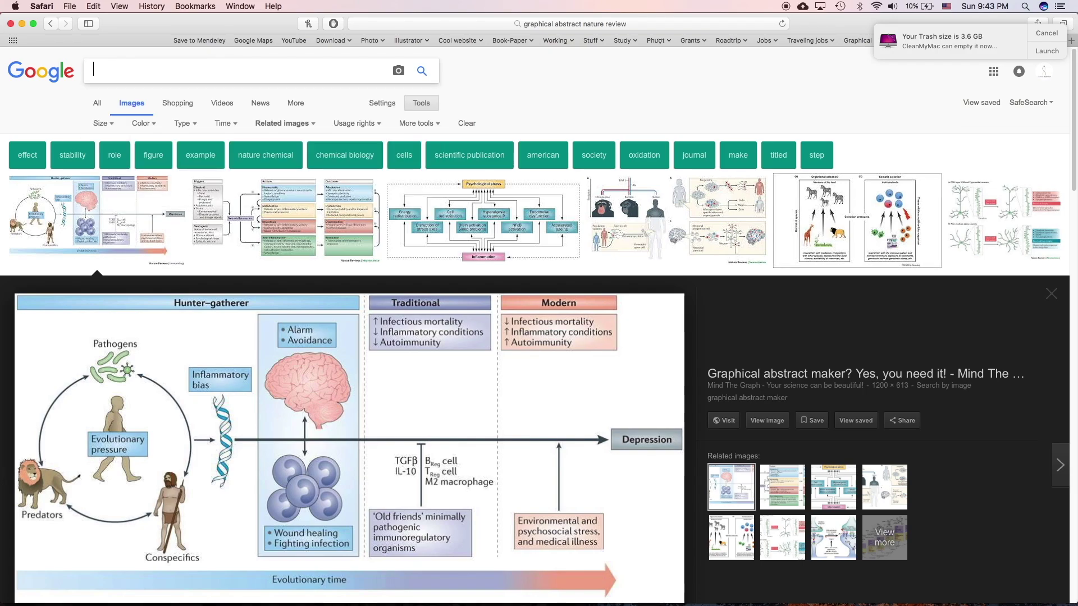
pyautogui.write('bacteria a')
pyautogui.press('BackSpace')
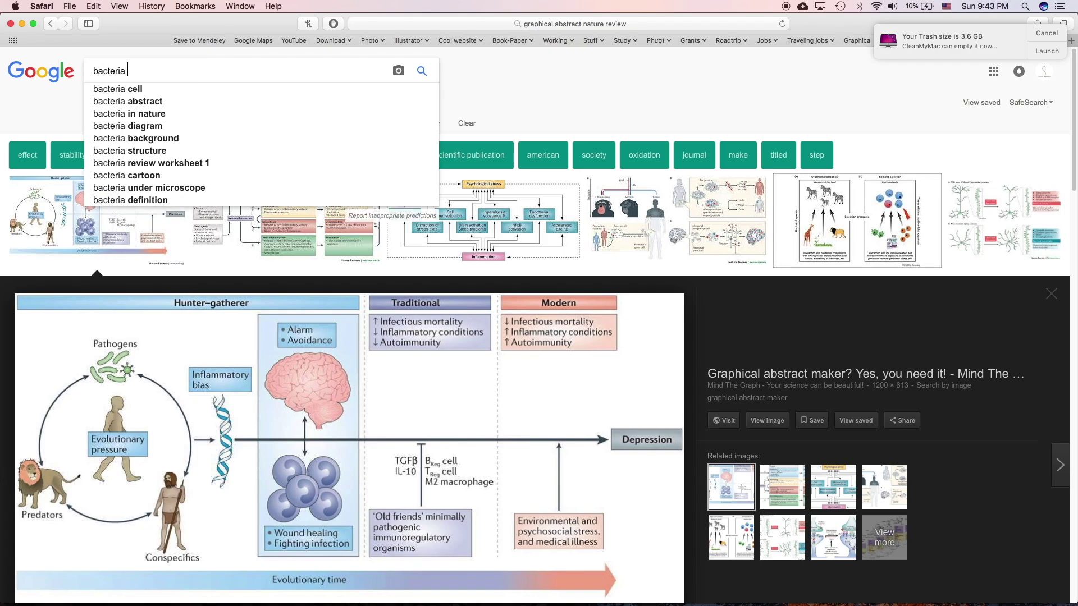
pyautogui.write('icon')
pyautogui.press('Return')
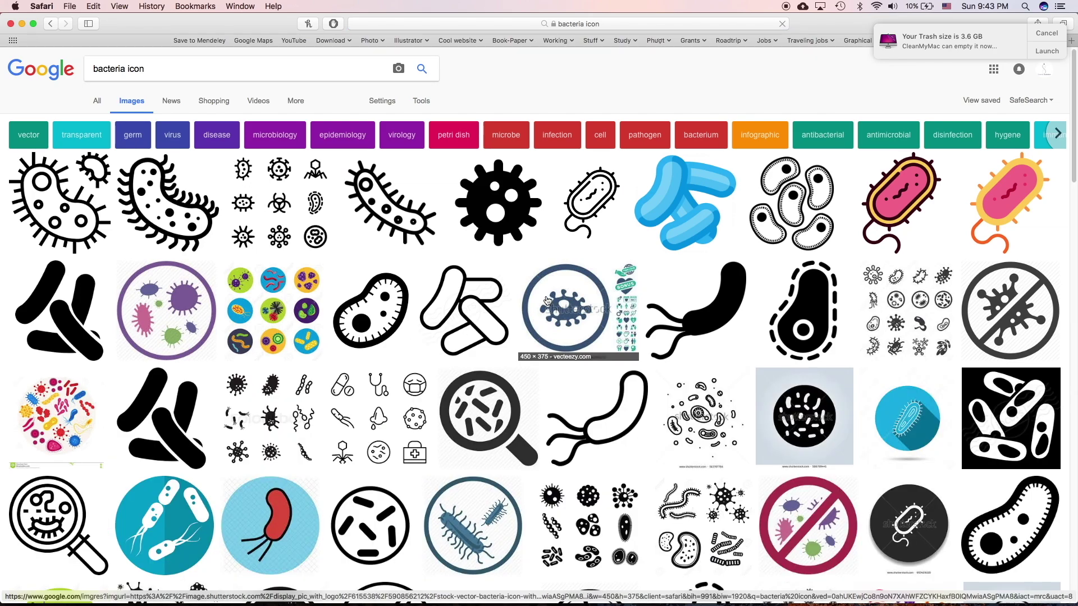
# - Open the blue bacteria icon in the preview and drag it toward the presentation
pyautogui.scroll(-1, 548, 301)
pyautogui.scroll(-1, 590, 337)
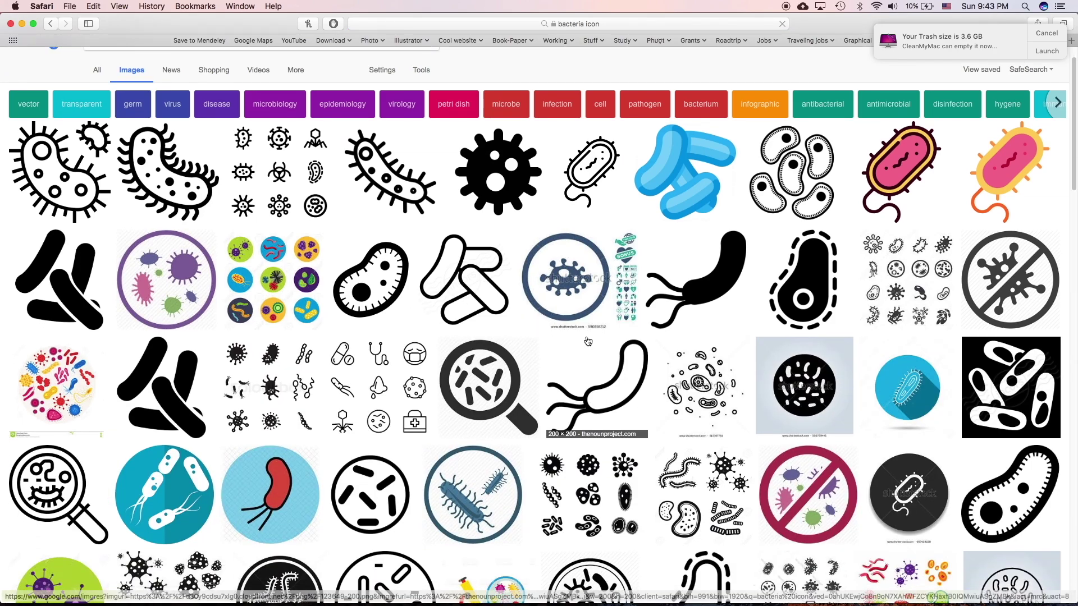
pyautogui.click(676, 192)
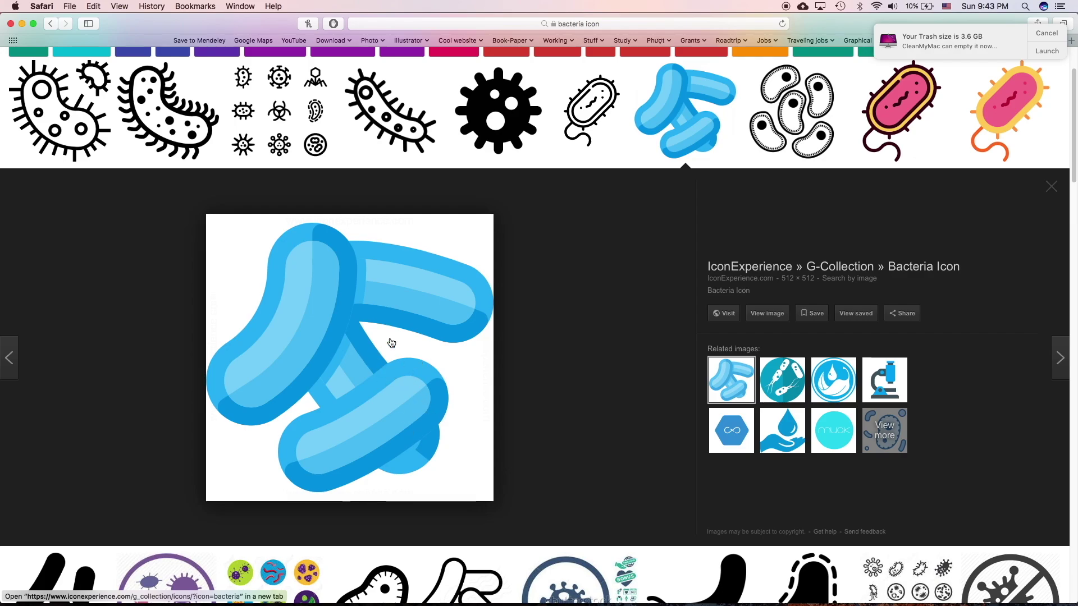
pyautogui.moveTo(391, 342); pyautogui.dragTo(440, 303)
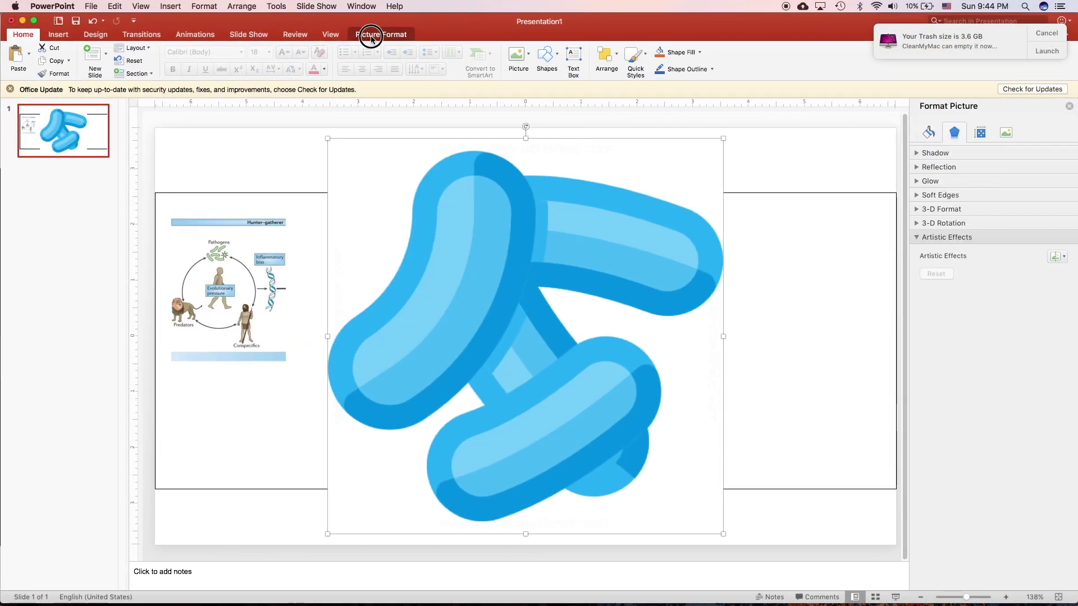
# - Remove the bacteria icon's white background and shrink it to 1.72" square
pyautogui.click(370, 37)
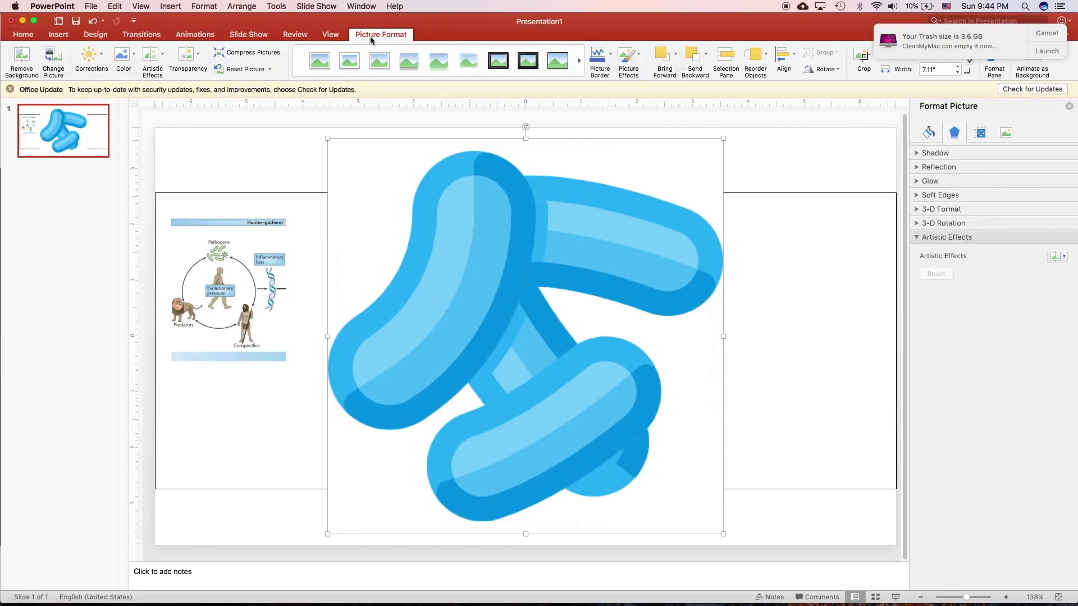
pyautogui.click(23, 56)
pyautogui.moveTo(525, 177); pyautogui.dragTo(525, 143)
pyautogui.moveTo(367, 336); pyautogui.dragTo(327, 319)
pyautogui.moveTo(506, 495); pyautogui.dragTo(506, 526)
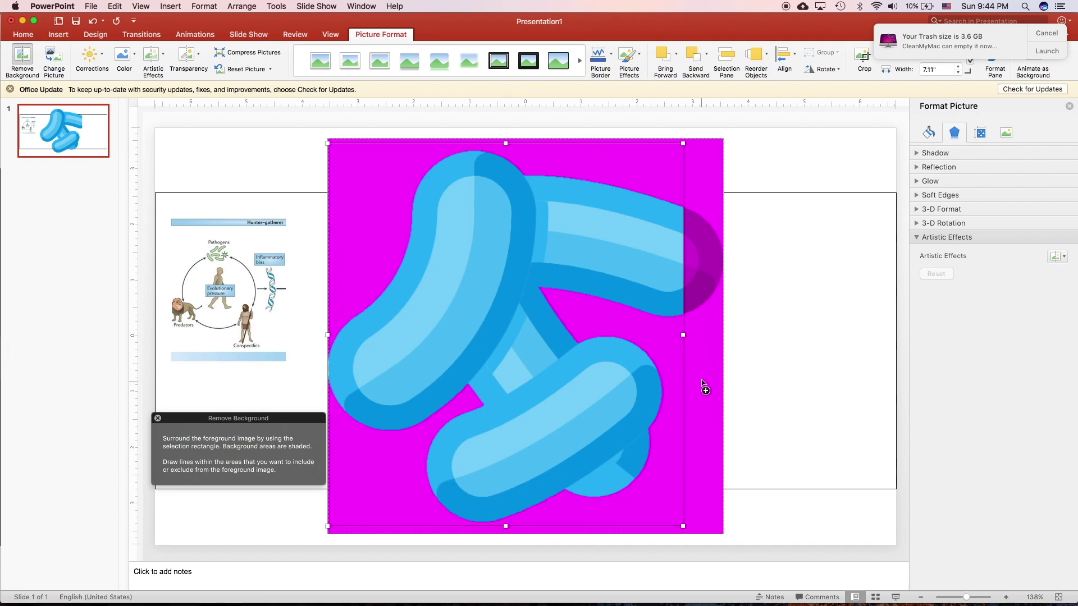
pyautogui.moveTo(684, 334); pyautogui.dragTo(733, 332)
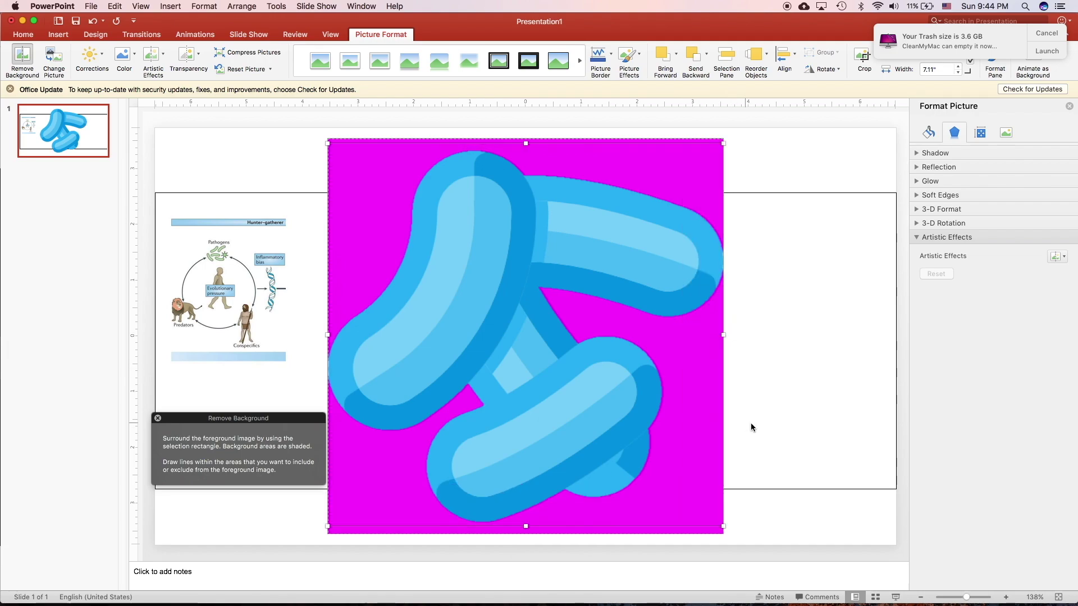
pyautogui.click(787, 376)
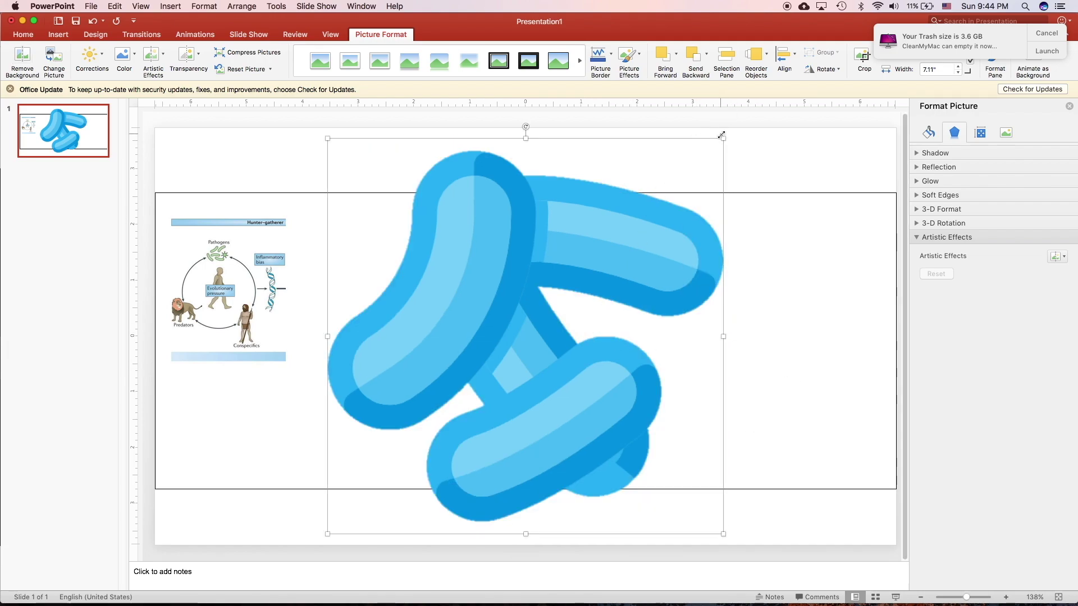
pyautogui.moveTo(723, 138); pyautogui.dragTo(547, 222)
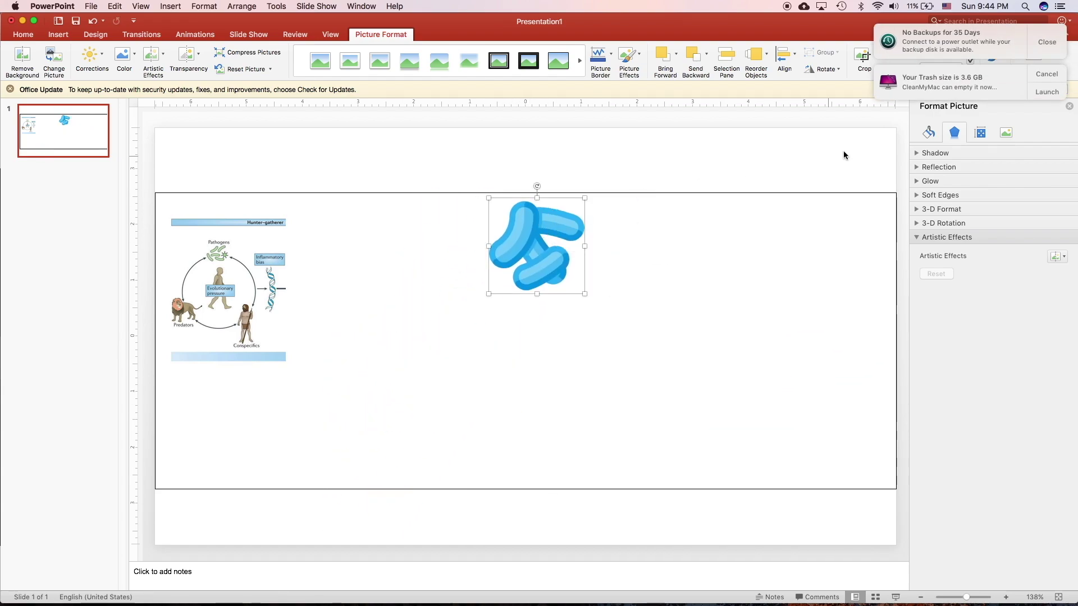
pyautogui.click(1047, 42)
# - Recolour the bacteria as Blue, Accent color 1 Light and shrink it to 0.63"
pyautogui.click(1048, 32)
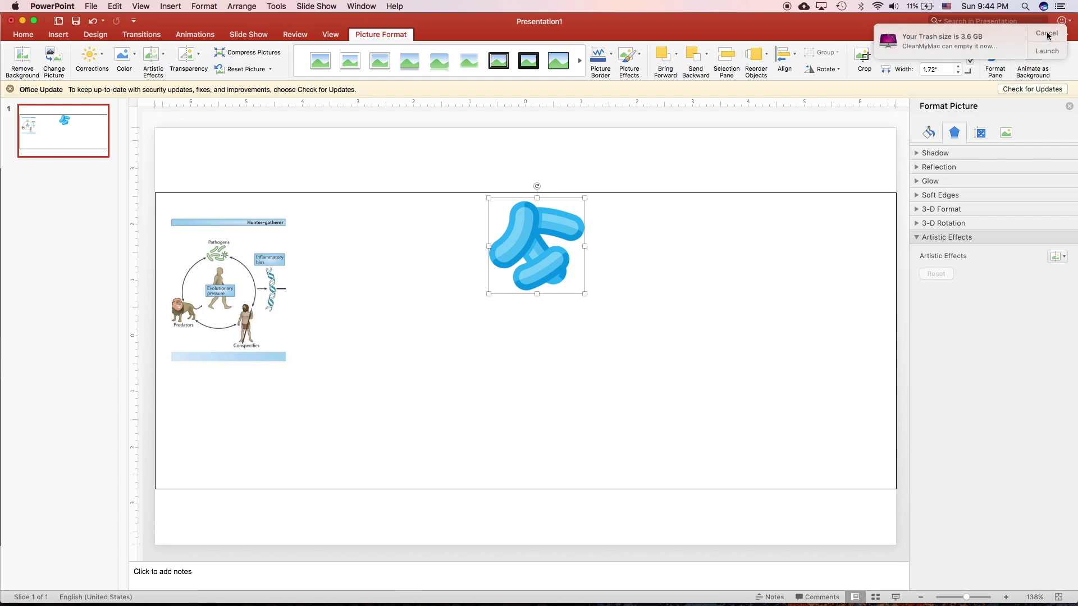
pyautogui.click(125, 56)
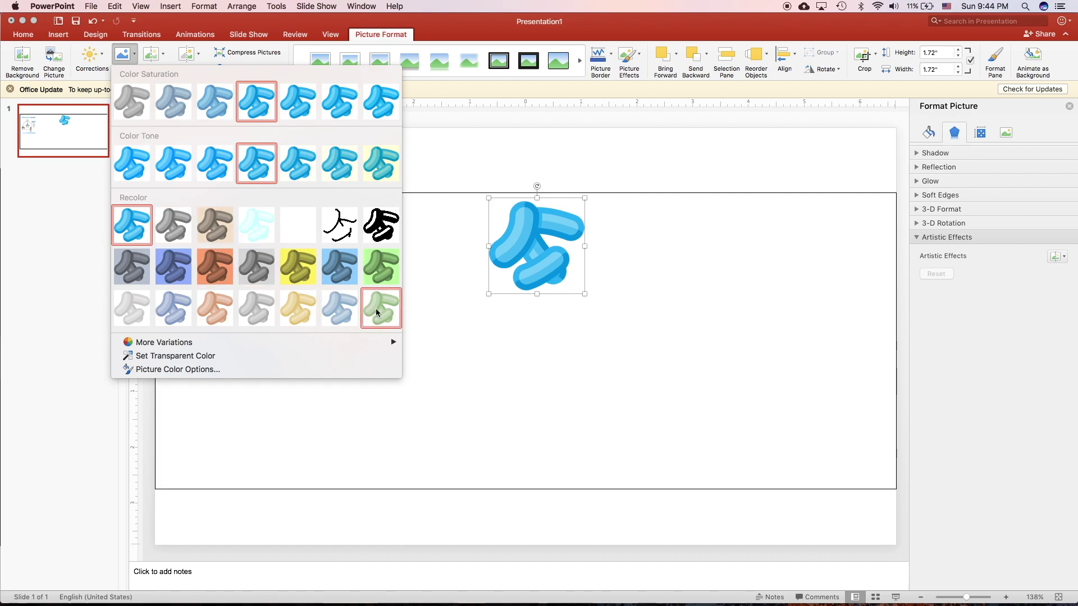
pyautogui.click(177, 319)
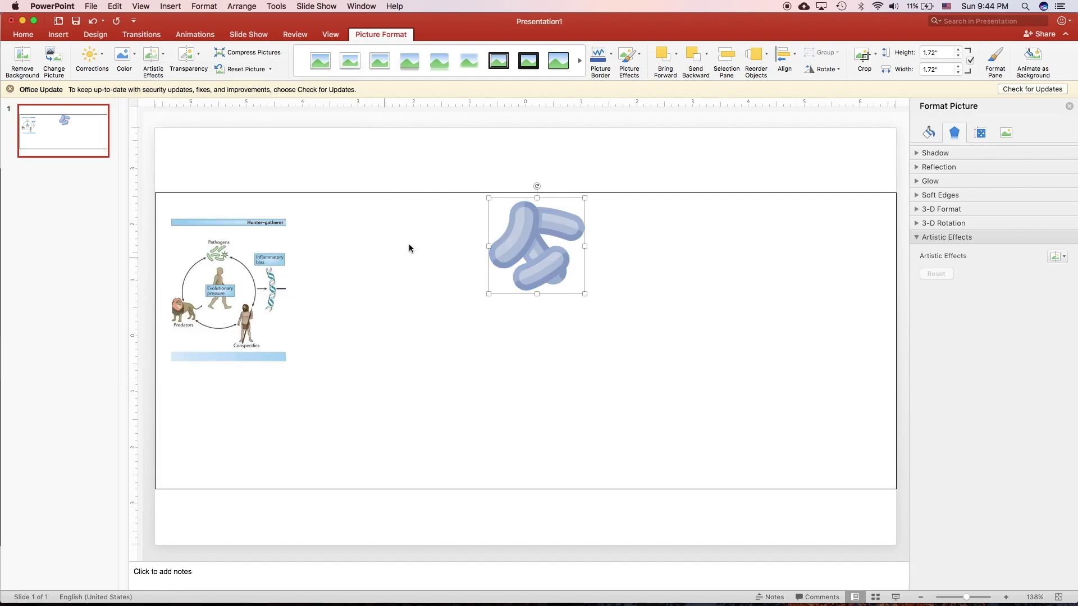
pyautogui.moveTo(584, 199); pyautogui.dragTo(508, 242)
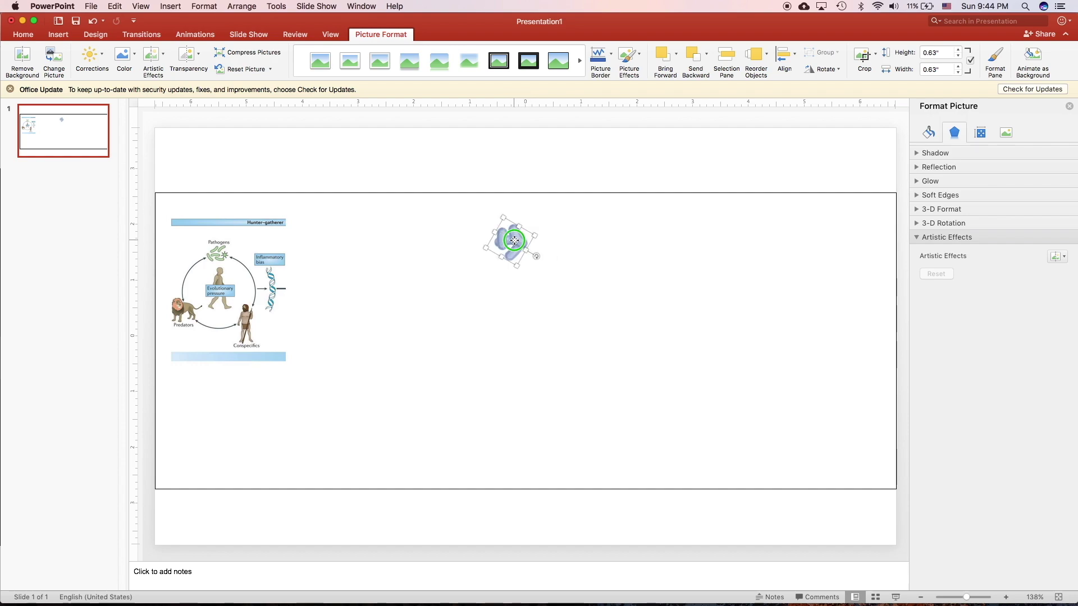
# - Duplicate the bacteria and rotate the copies into a tight overlapping cluster
pyautogui.moveTo(514, 240); pyautogui.dragTo(562, 271)
pyautogui.click(572, 261)
pyautogui.click(508, 247)
pyautogui.click(557, 265)
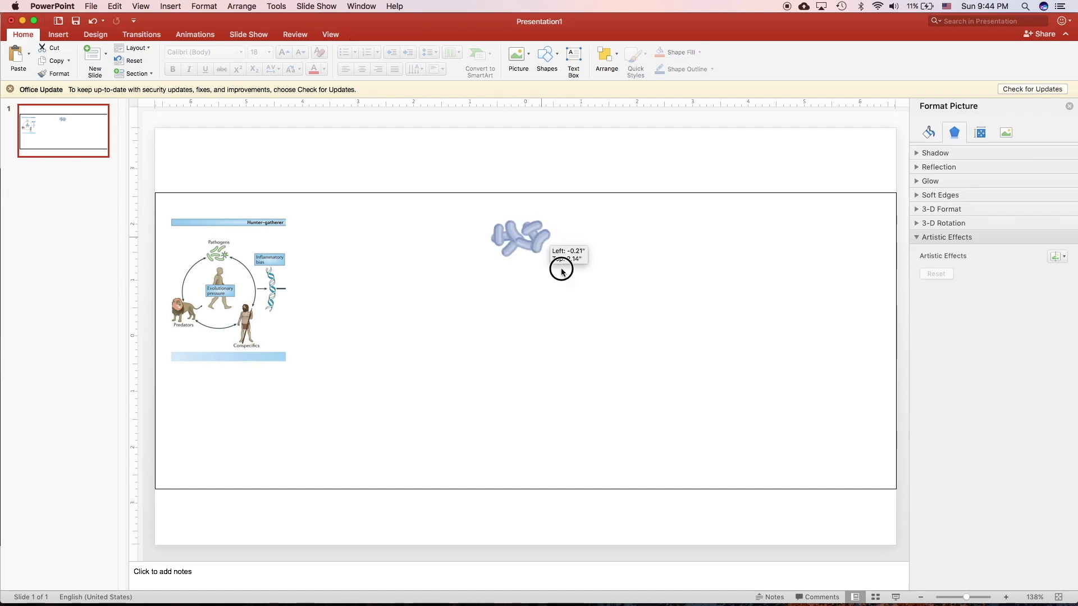
pyautogui.click(564, 284)
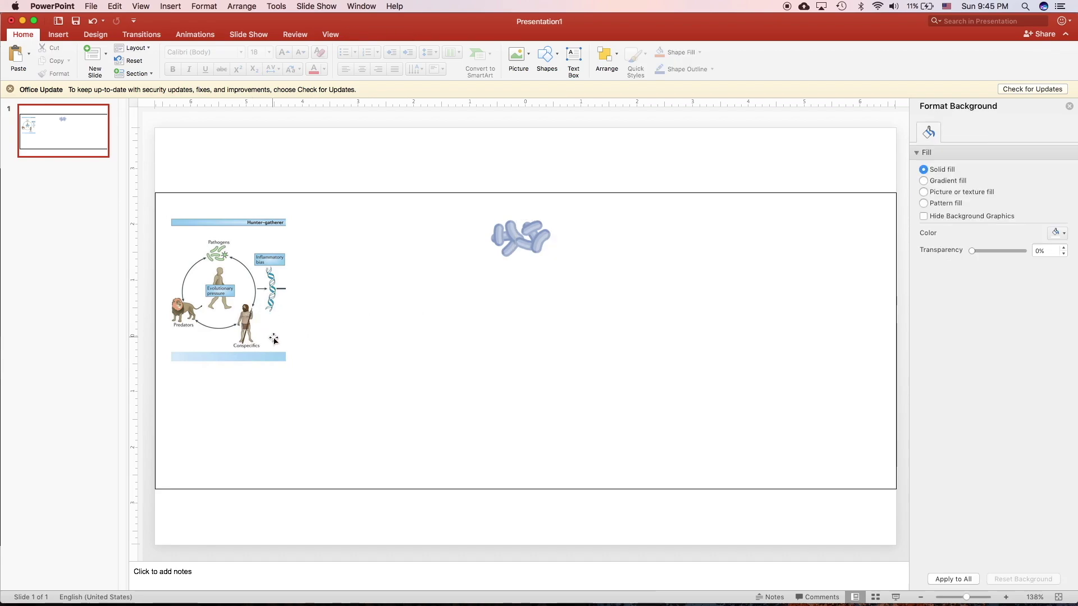
# - Search Google Images for 'human icon' instead of bacteria
pyautogui.hotkey('ctrl', 'Up')
pyautogui.click(678, 269)
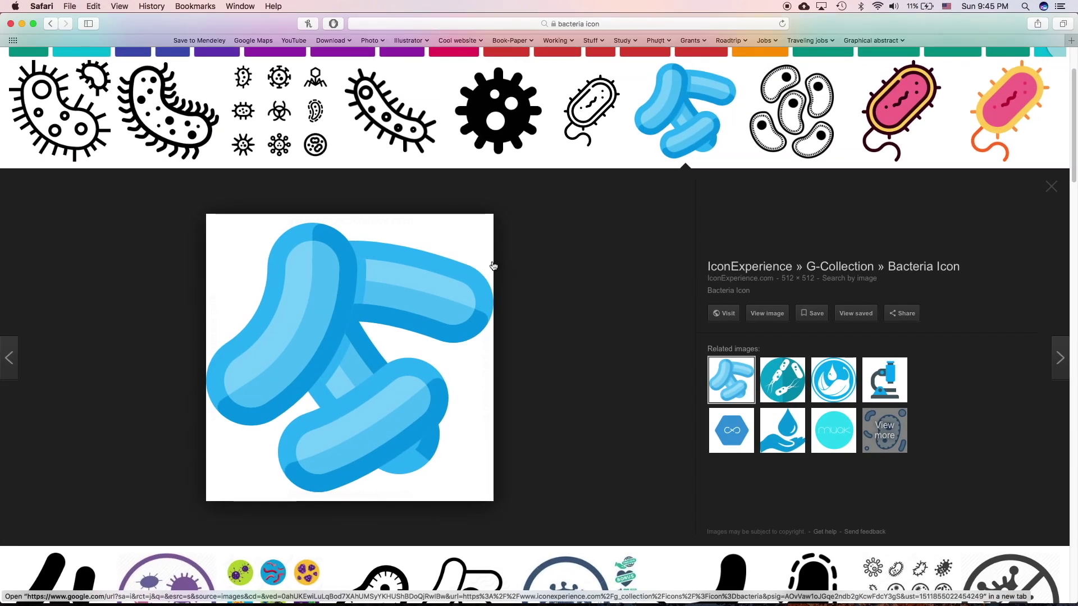
pyautogui.doubleClick(108, 71)
pyautogui.press('BackSpace')
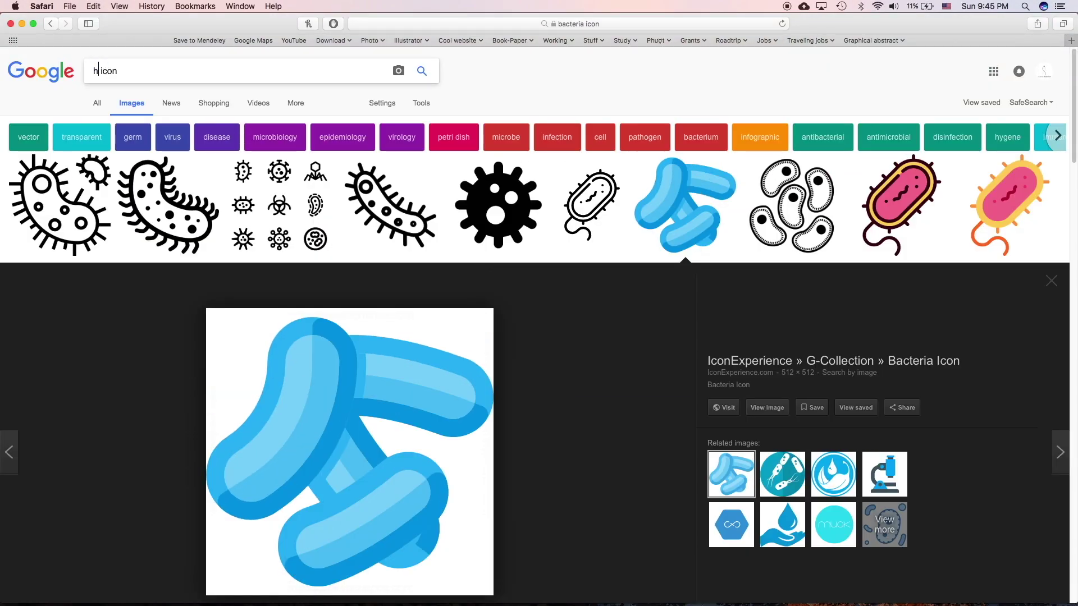
pyautogui.write('human')
pyautogui.press('Return')
pyautogui.scroll(-3, 347, 295)
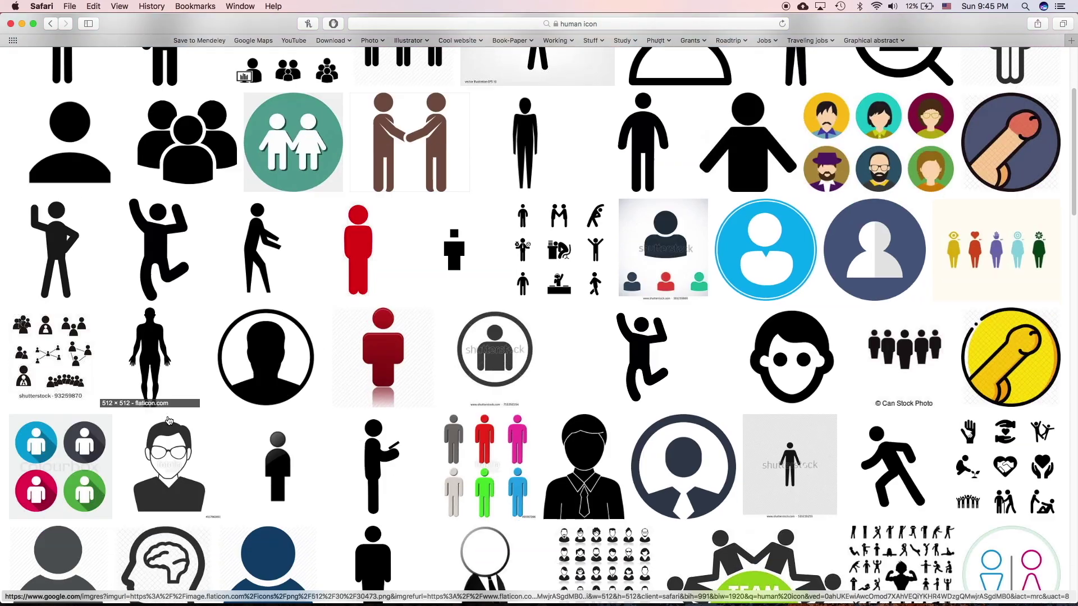
# - Bring the standing human silhouette onto the slide, recolour it blue, and shift it left
pyautogui.click(150, 360)
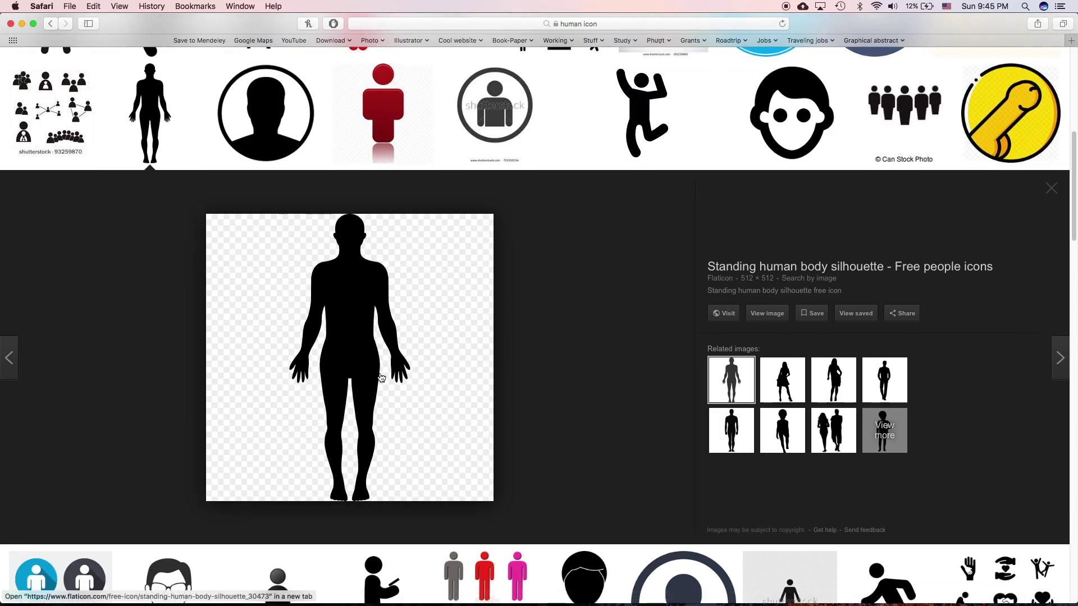
pyautogui.moveTo(350, 358); pyautogui.dragTo(645, 373)
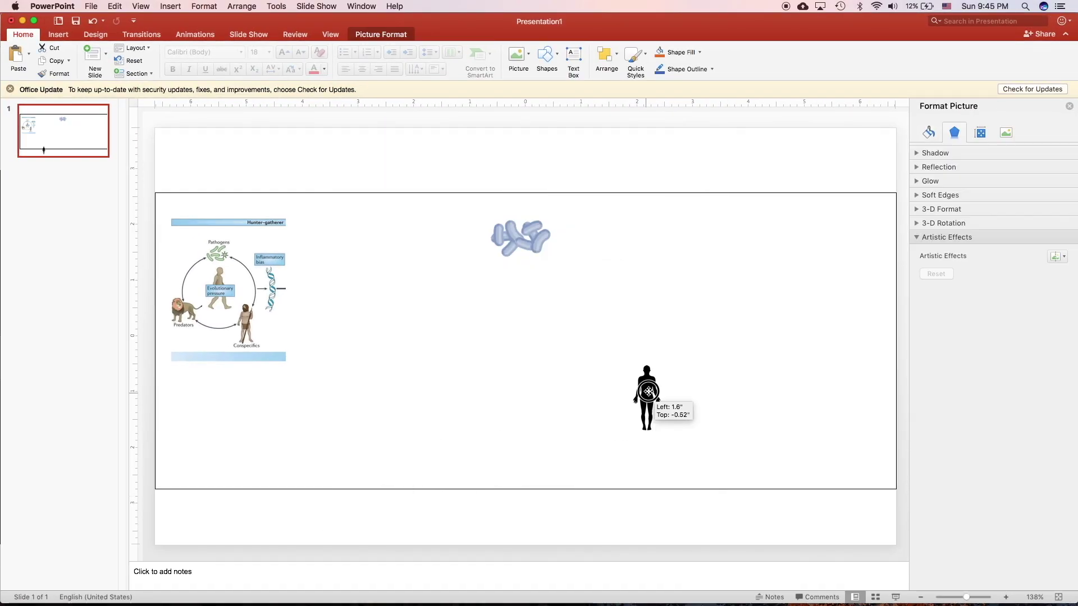
pyautogui.click(123, 55)
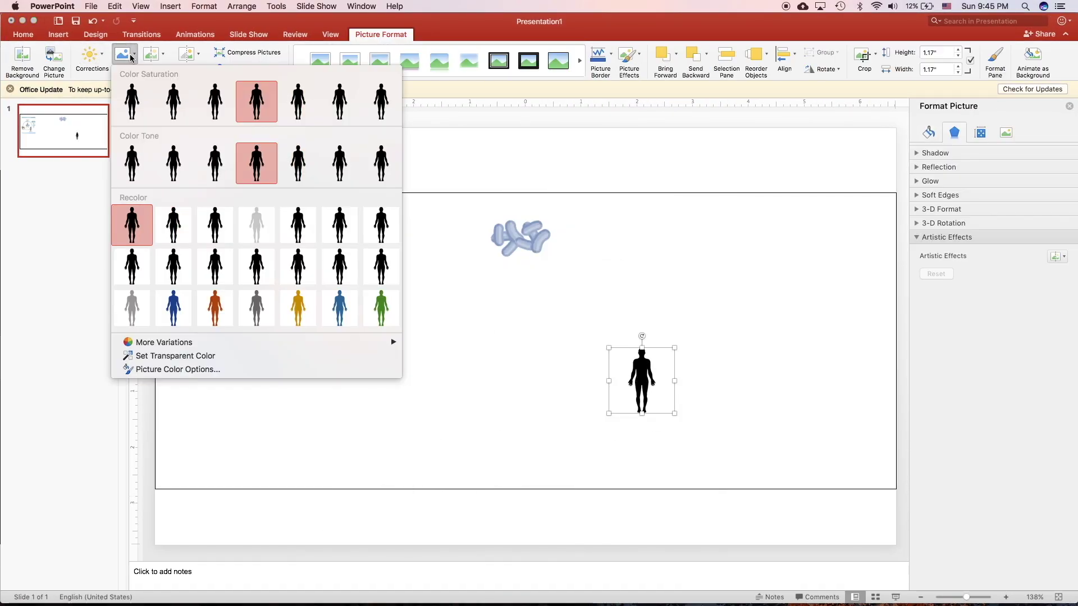
pyautogui.click(260, 306)
pyautogui.moveTo(643, 382); pyautogui.dragTo(614, 381)
pyautogui.click(123, 55)
pyautogui.click(361, 329)
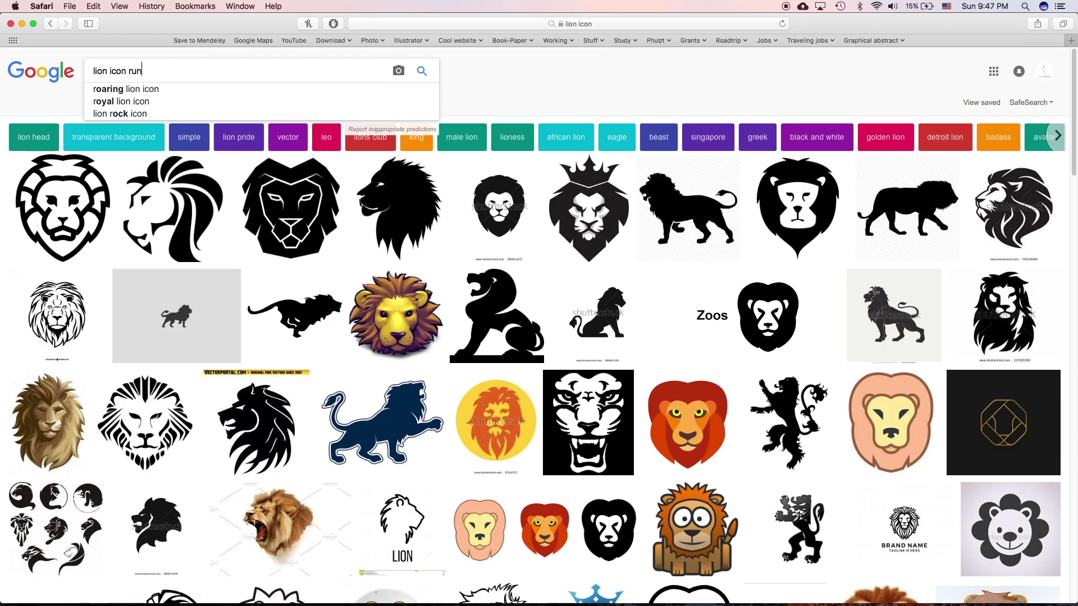
# - Search for 'lion icon run' and drag the black running-lion silhouette onto the slide
pyautogui.press('Return')
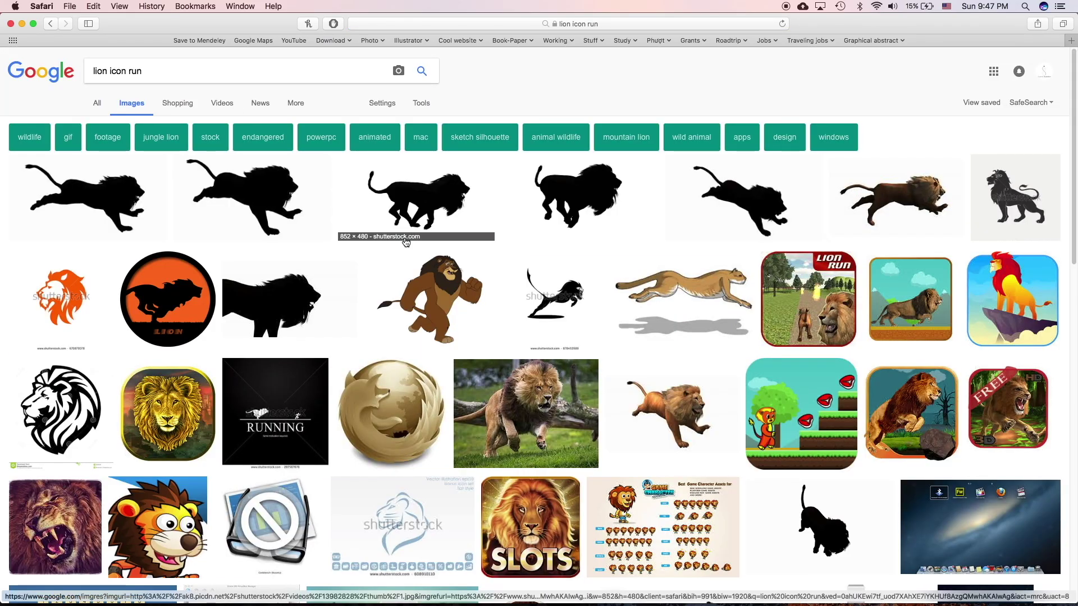
pyautogui.click(452, 226)
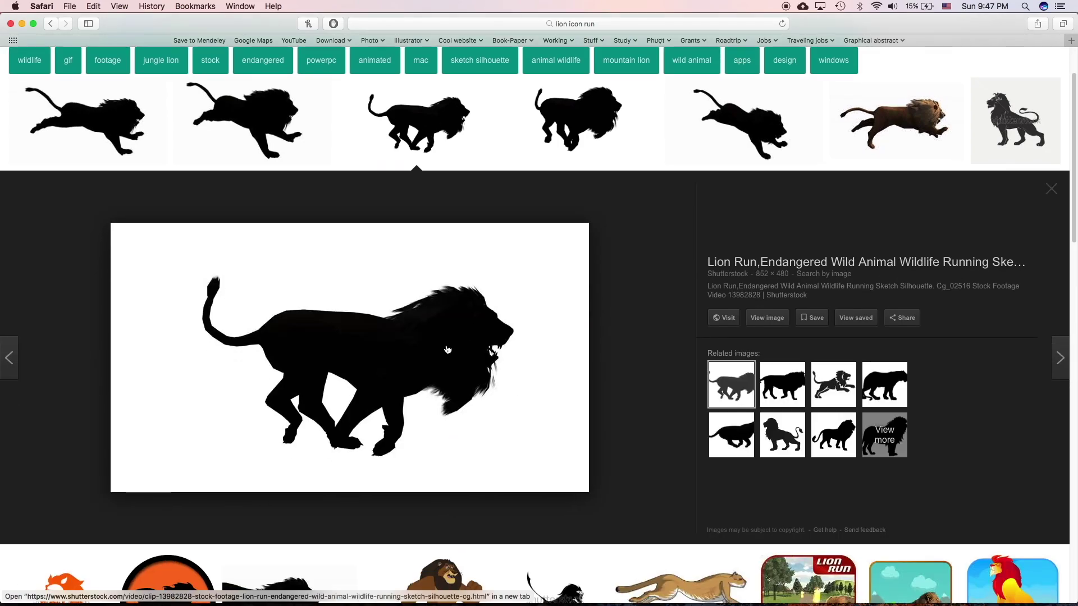
pyautogui.click(742, 446)
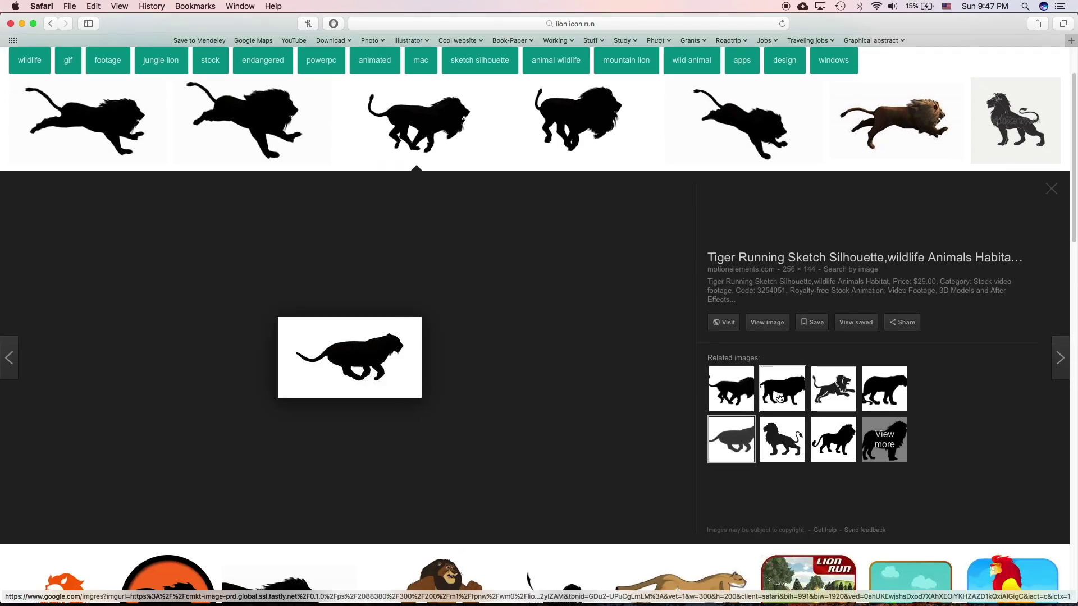
pyautogui.click(733, 392)
pyautogui.click(733, 392)
pyautogui.moveTo(399, 328); pyautogui.dragTo(340, 371)
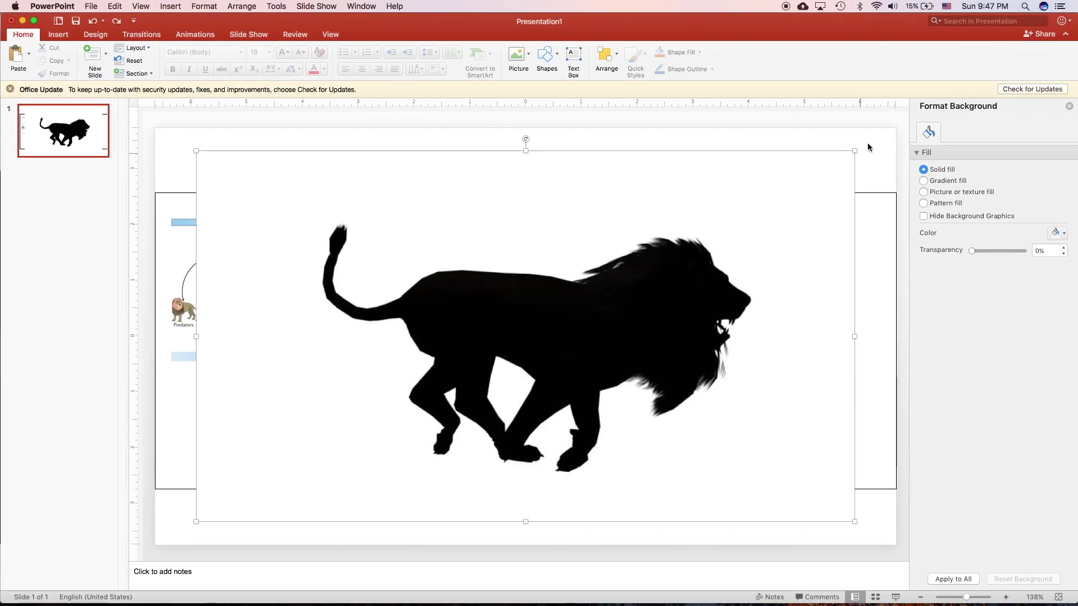
# - Remove the lion's white background, marking leftover bits by the legs and mane
pyautogui.click(23, 56)
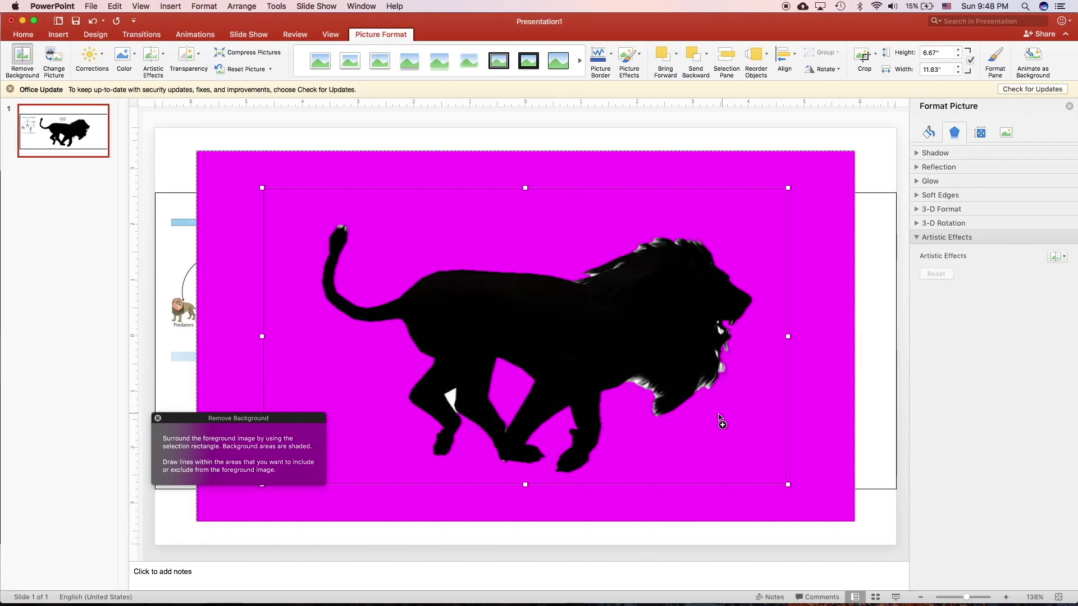
pyautogui.click(450, 396)
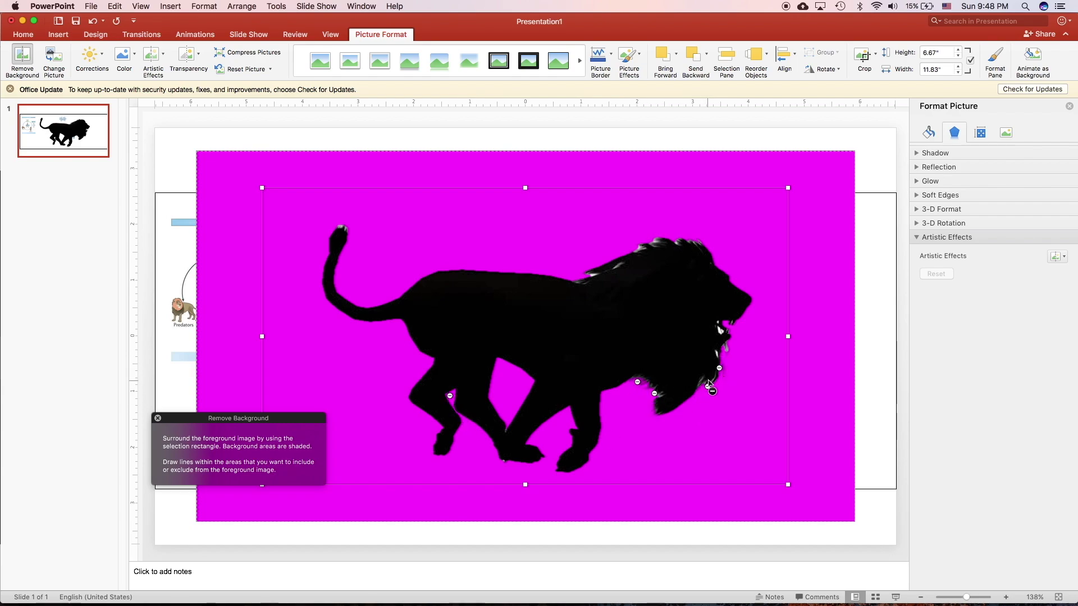
pyautogui.click(617, 268)
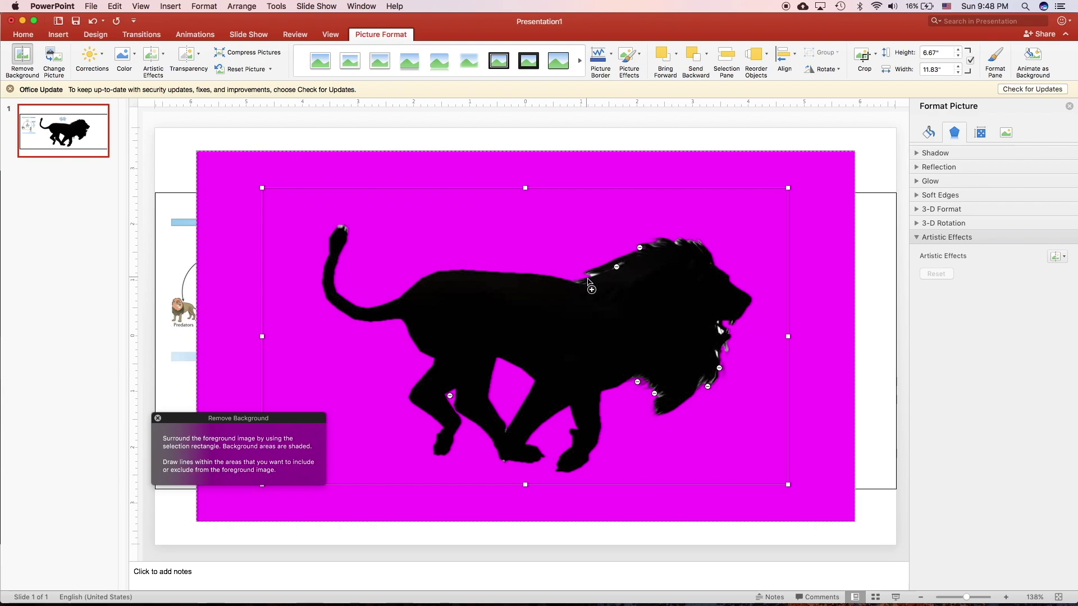
pyautogui.press('Escape')
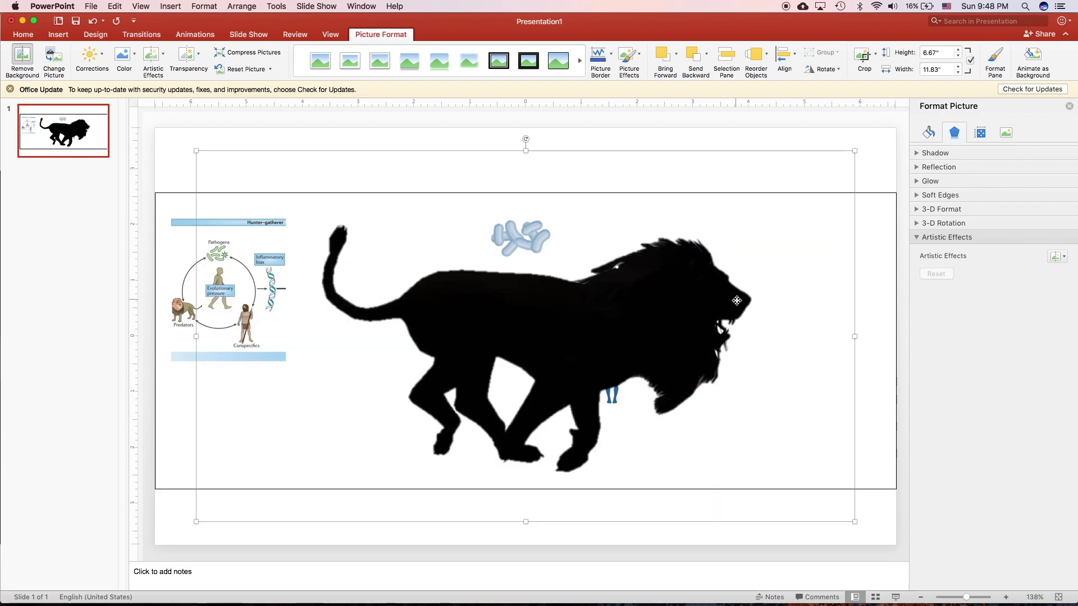
# - Move the lion toward the lower left and recolour it dark orange
pyautogui.moveTo(299, 268); pyautogui.dragTo(516, 333)
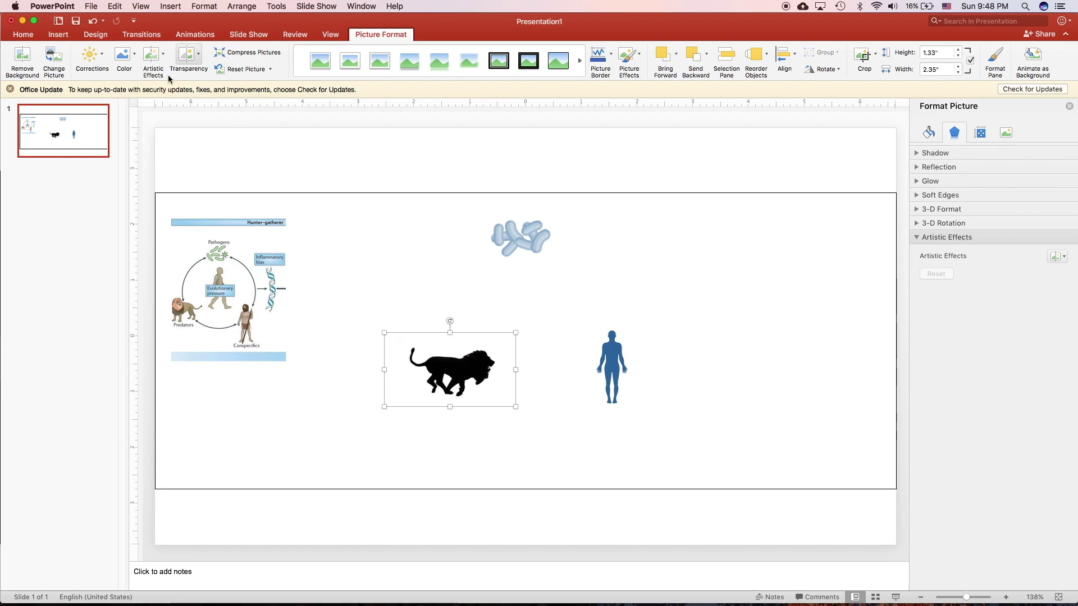
pyautogui.click(123, 56)
pyautogui.click(215, 237)
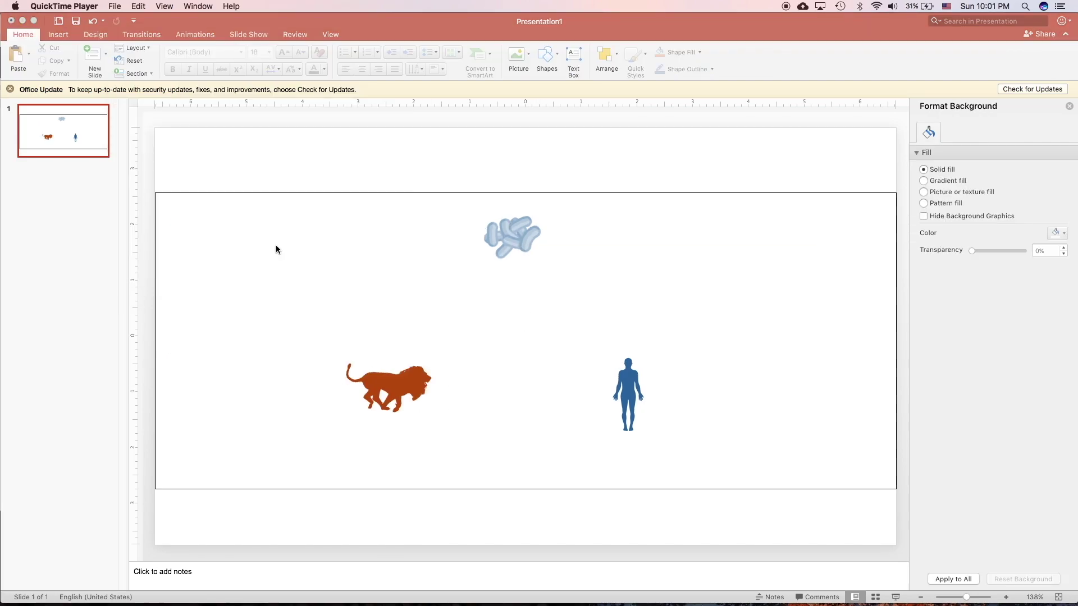
pyautogui.click(597, 166)
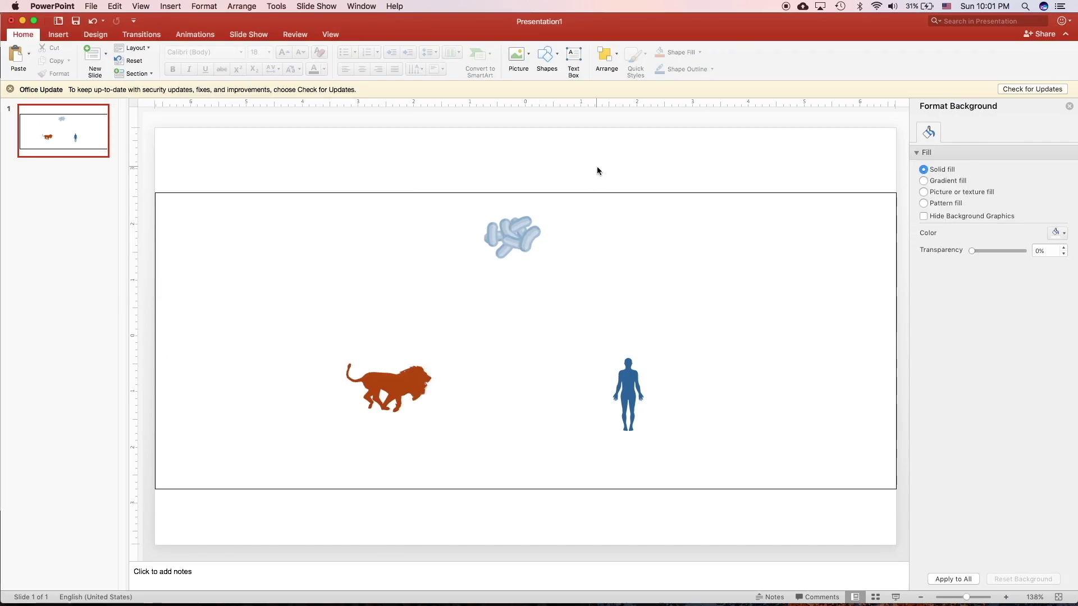
# - Draw an Arc shape starting at the cells and reshape it to curve down to the human figure
pyautogui.click(548, 54)
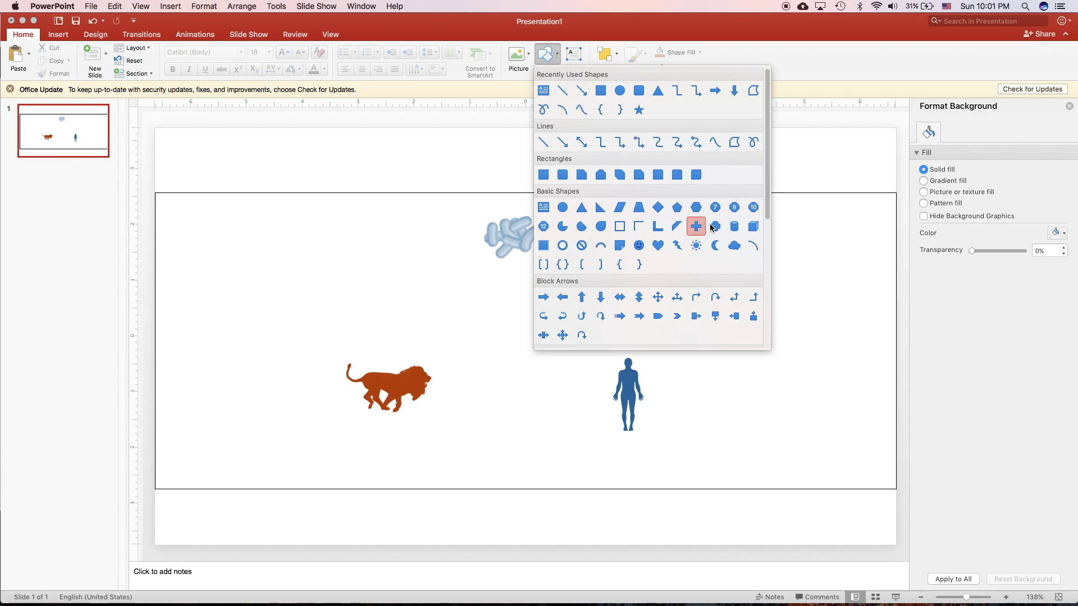
pyautogui.click(750, 248)
pyautogui.moveTo(544, 242); pyautogui.dragTo(736, 397)
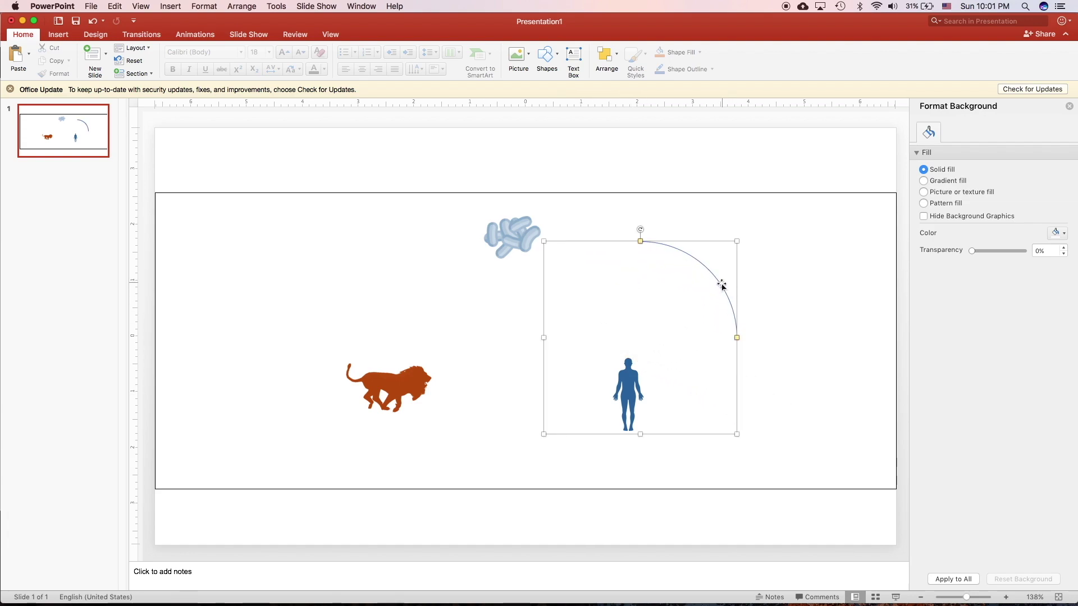
pyautogui.moveTo(723, 285); pyautogui.dragTo(603, 281)
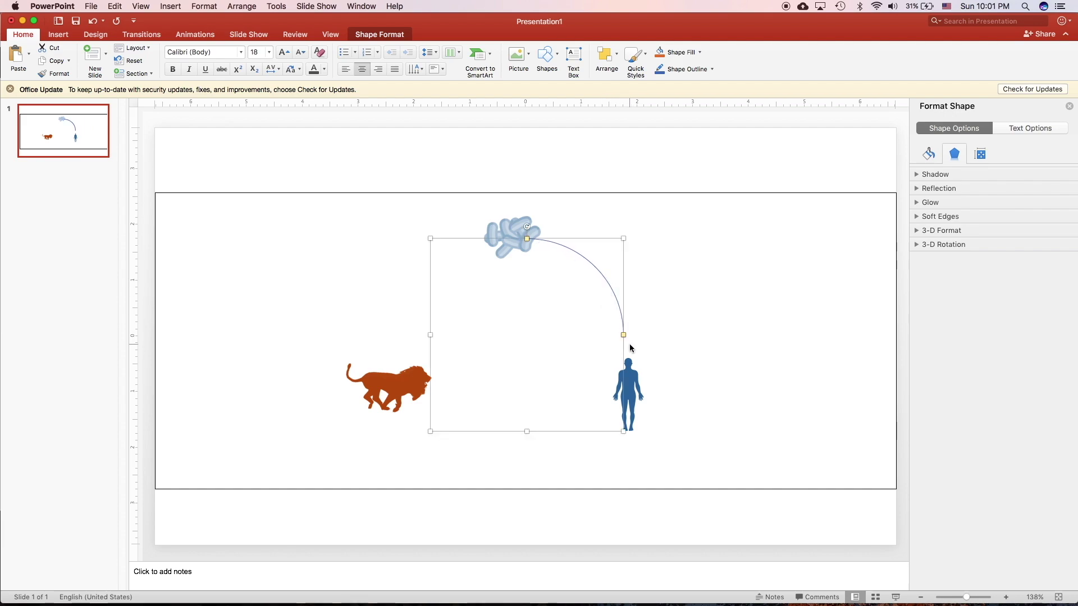
pyautogui.moveTo(623, 336); pyautogui.dragTo(518, 254)
pyautogui.click(623, 239)
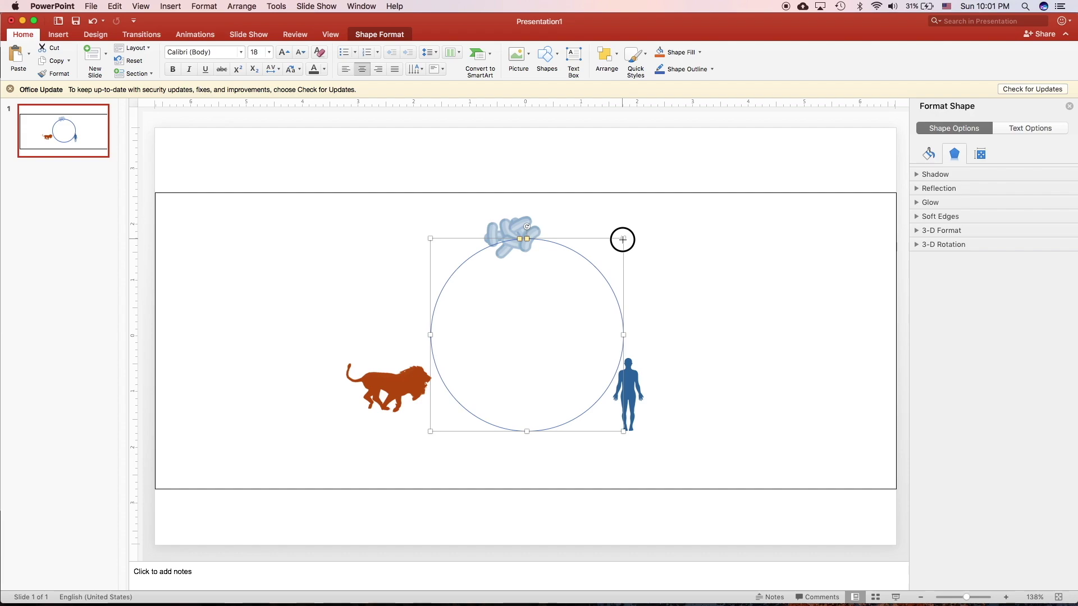
pyautogui.moveTo(622, 240); pyautogui.dragTo(570, 251)
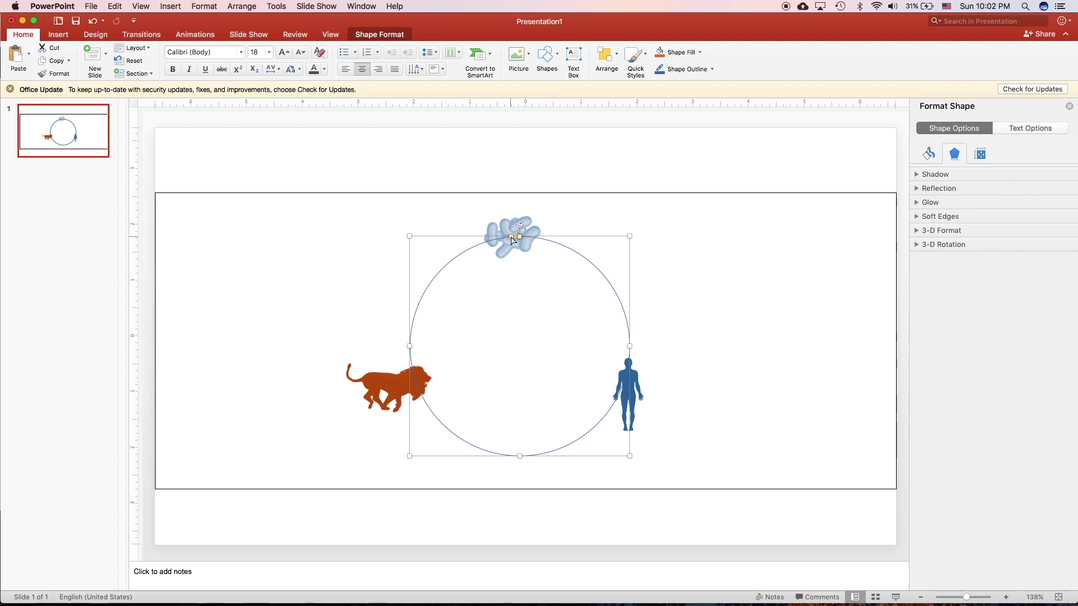
pyautogui.moveTo(513, 240); pyautogui.dragTo(618, 344)
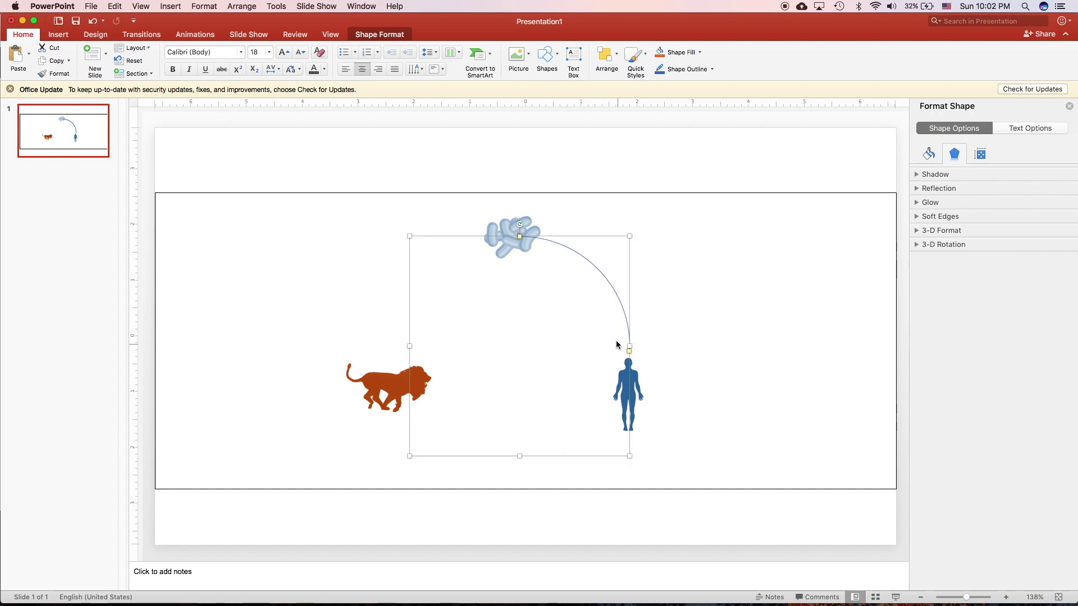
# - Add a lower arc running from the bottom past the lion and up the left toward the cells
pyautogui.moveTo(520, 238); pyautogui.dragTo(578, 255)
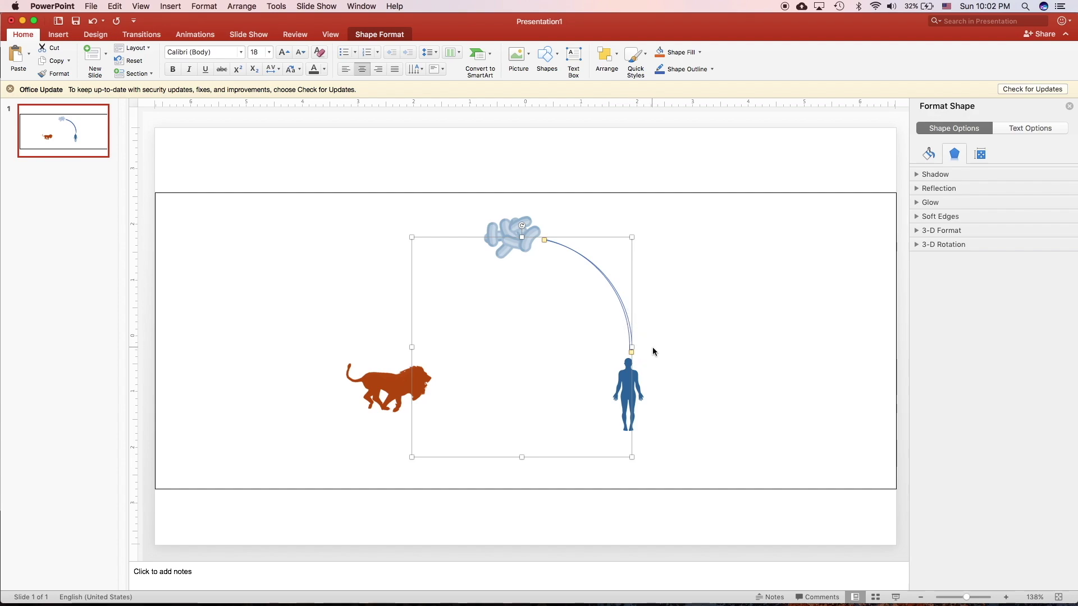
pyautogui.press('Left')
pyautogui.press('Left')
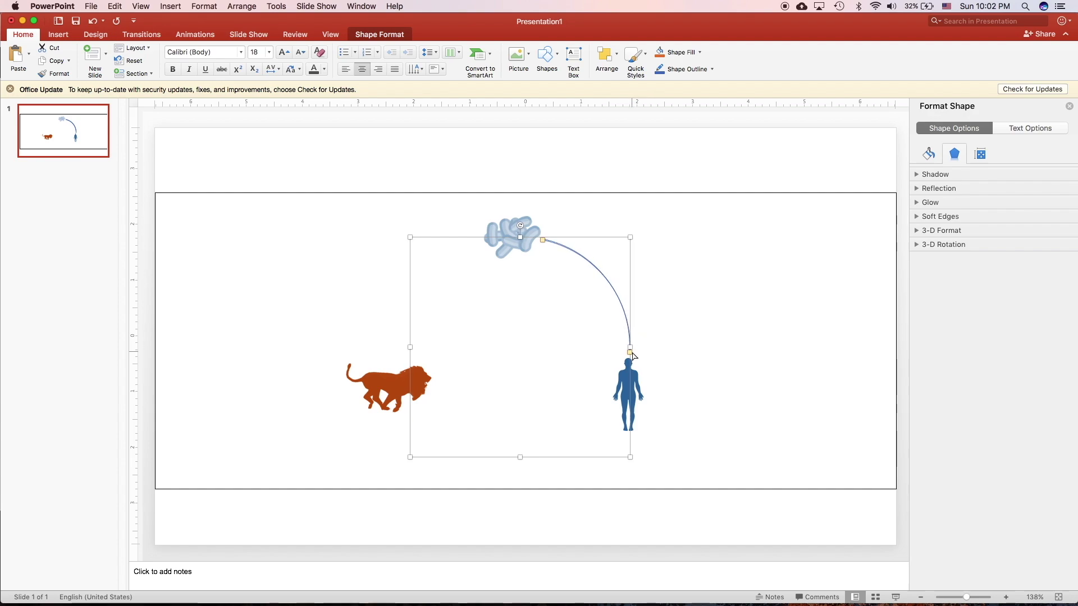
pyautogui.moveTo(636, 356); pyautogui.dragTo(405, 414)
pyautogui.moveTo(552, 242); pyautogui.dragTo(616, 414)
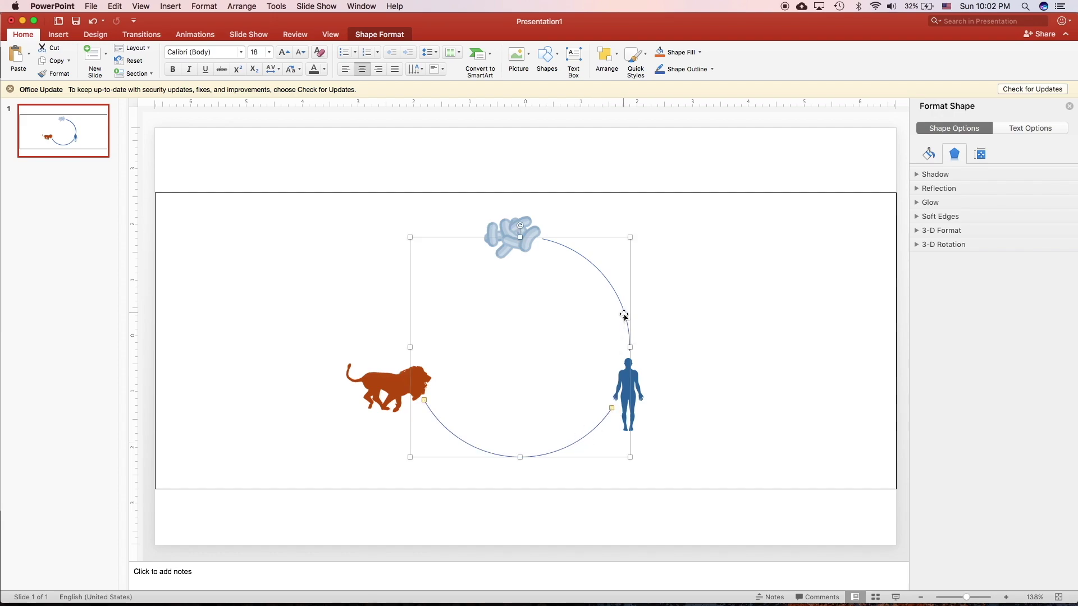
pyautogui.moveTo(625, 316); pyautogui.dragTo(626, 313)
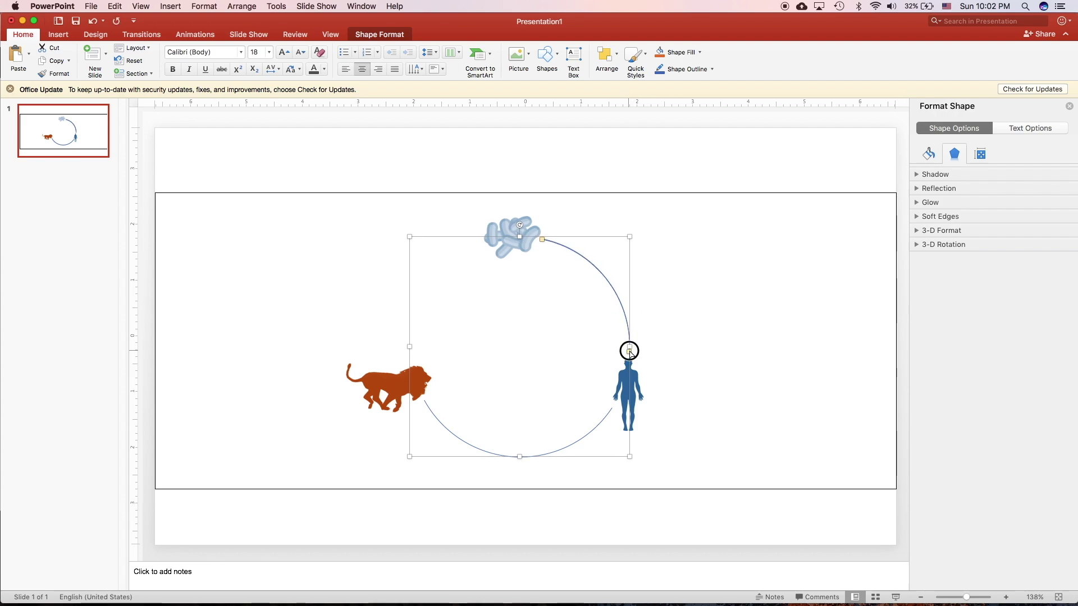
pyautogui.moveTo(630, 351); pyautogui.dragTo(482, 245)
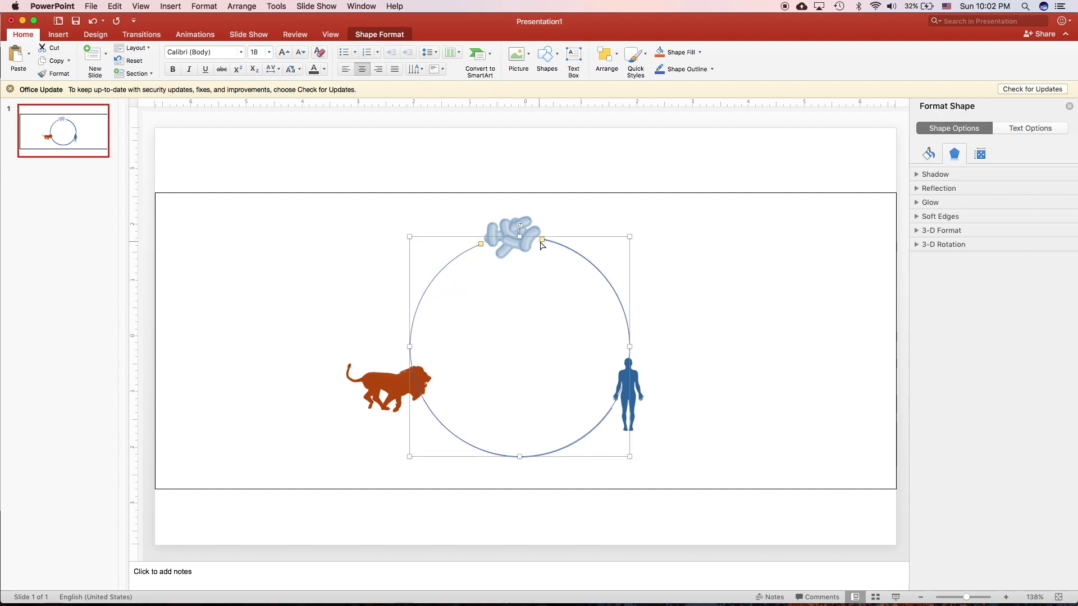
# - Check the broken ring by selecting its lower and upper-right arcs in turn
pyautogui.click(643, 344)
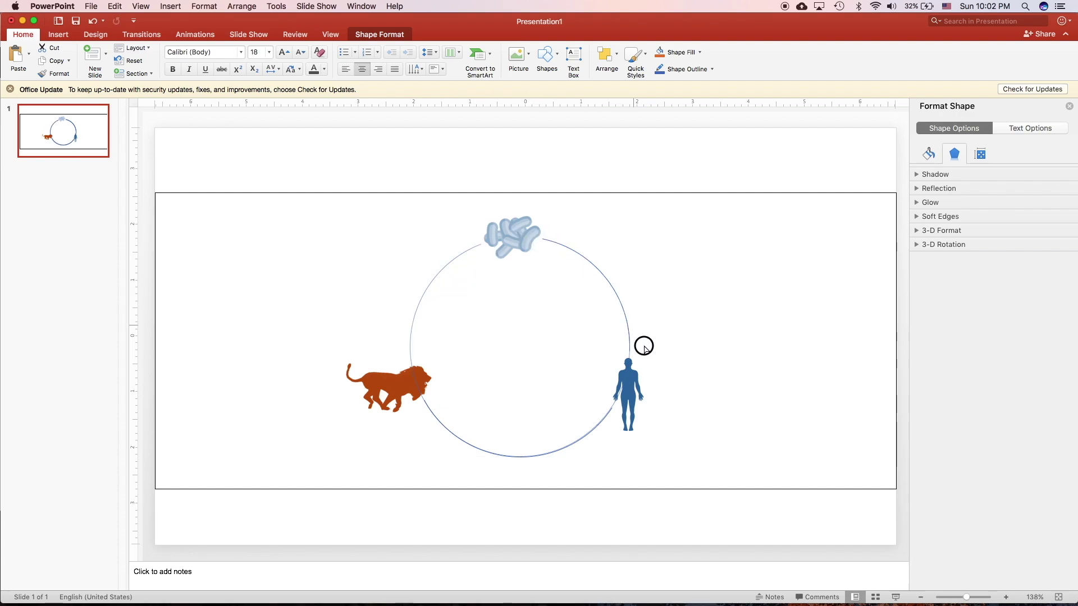
pyautogui.click(419, 362)
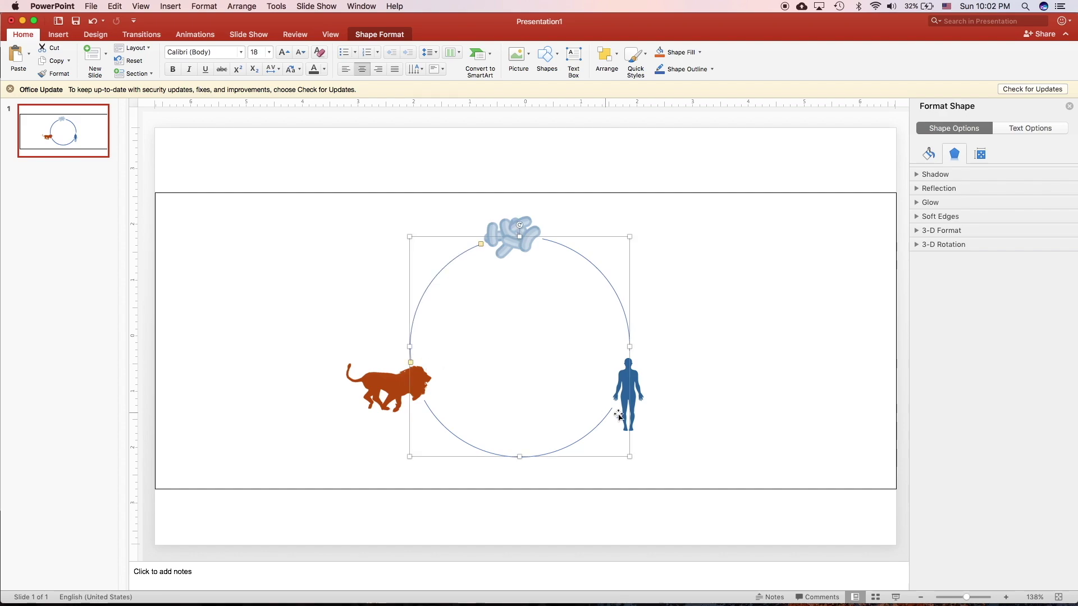
pyautogui.click(684, 408)
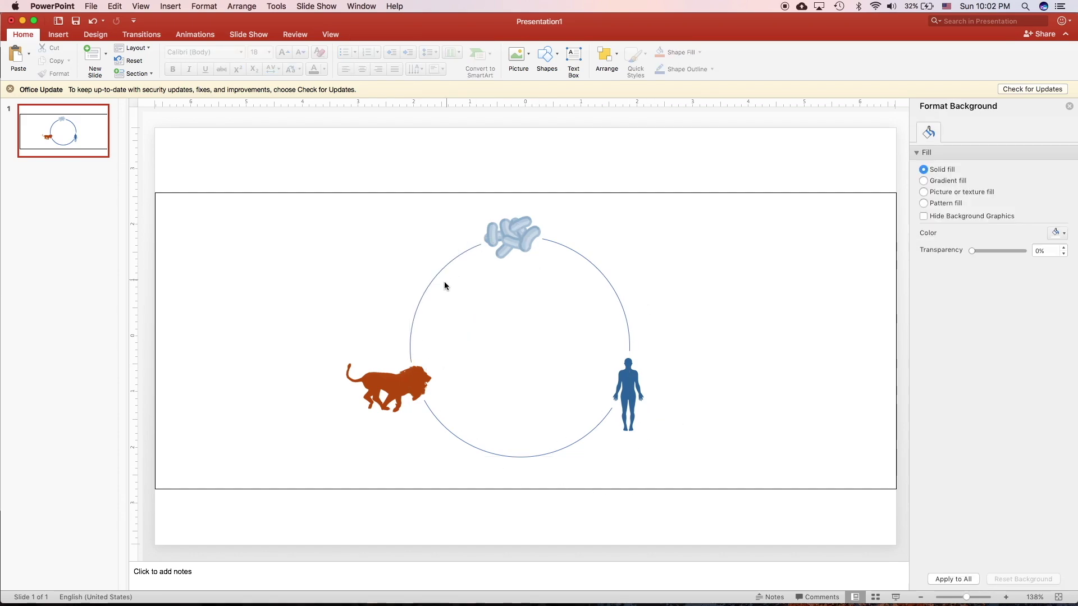
pyautogui.click(428, 289)
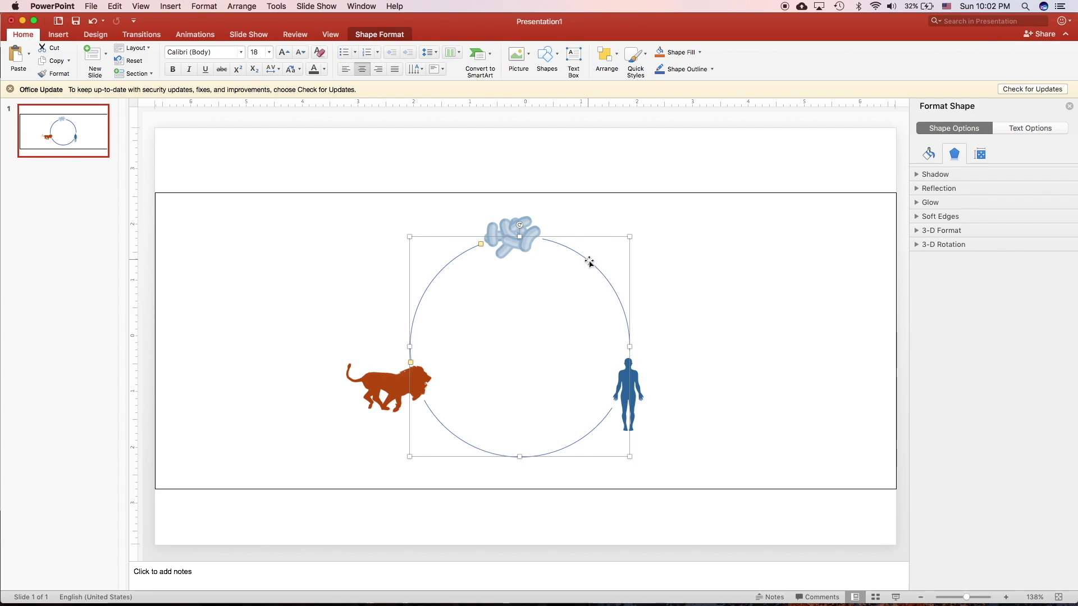
pyautogui.click(710, 347)
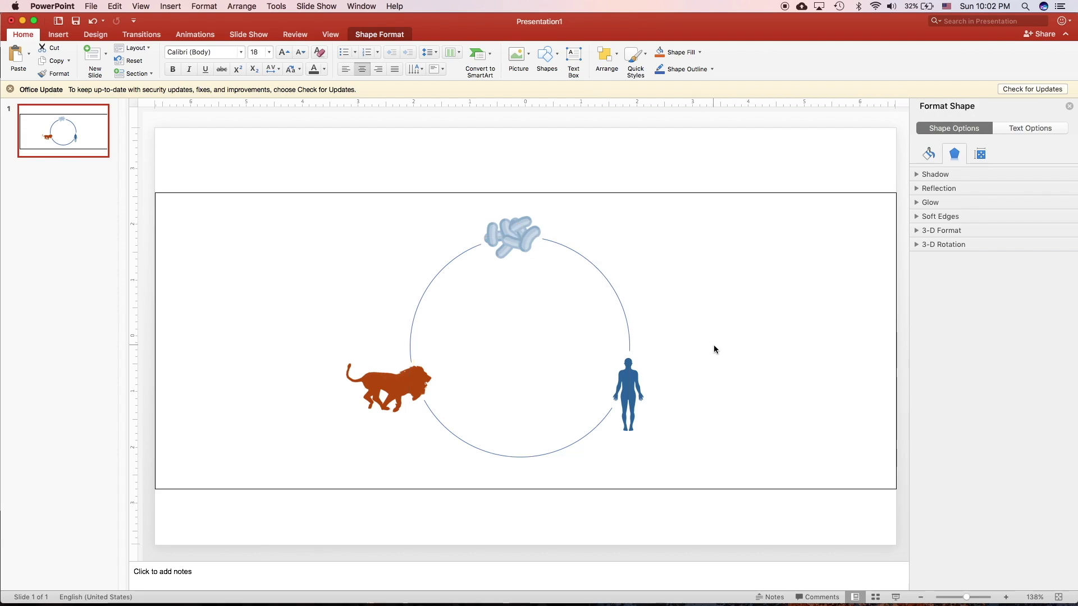
pyautogui.click(561, 244)
pyautogui.click(558, 243)
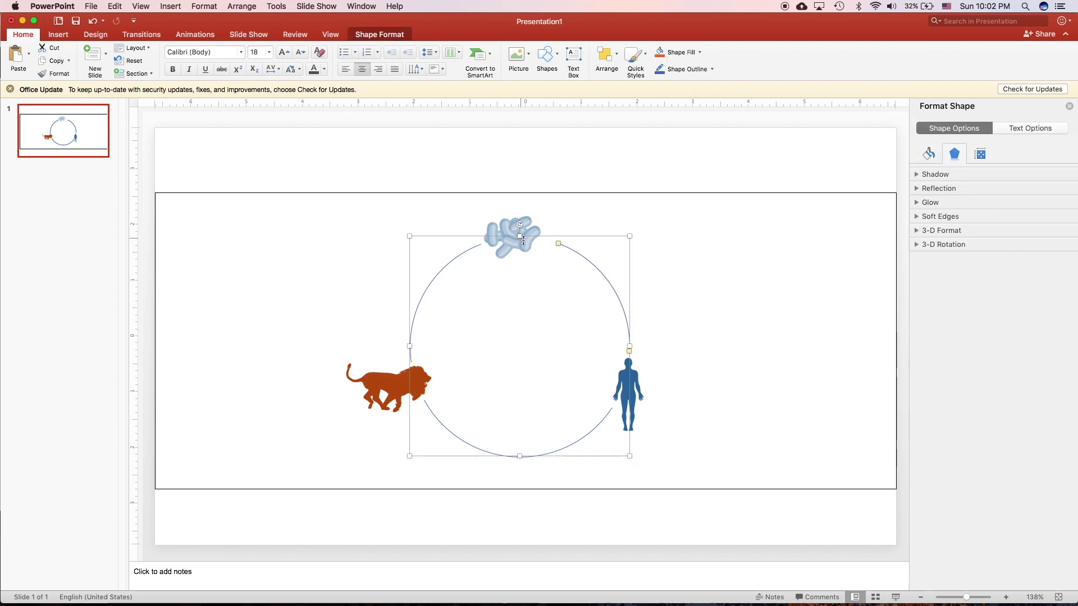
# - Fit the two cells pictures into the ring's top gap, then show the arc's 0.5 pt line settings
pyautogui.click(501, 247)
pyautogui.keyDown('shift'); pyautogui.click(522, 257); pyautogui.keyUp('shift')
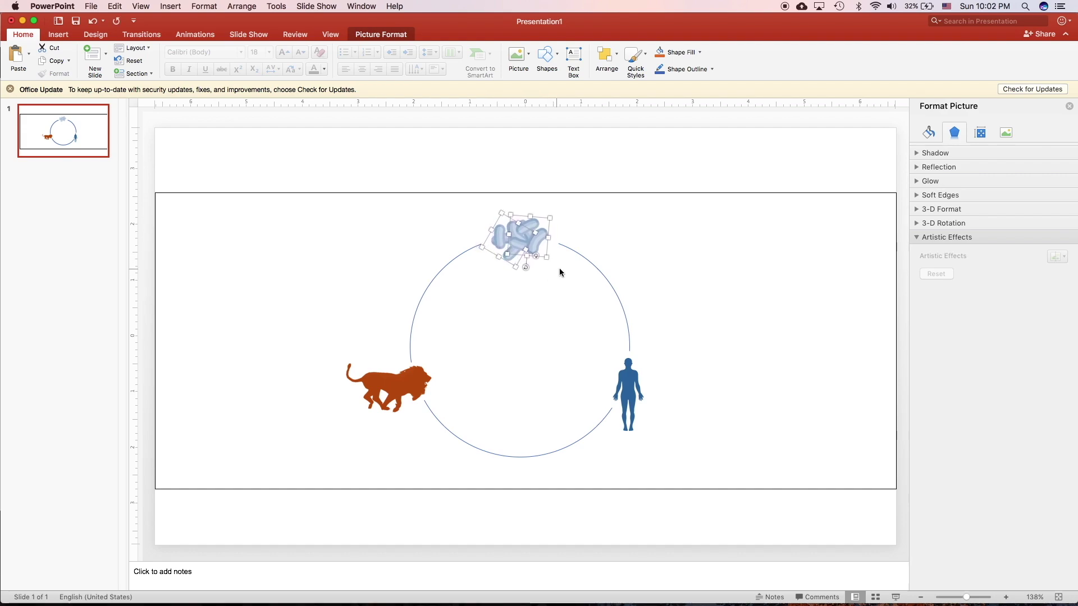
pyautogui.click(647, 267)
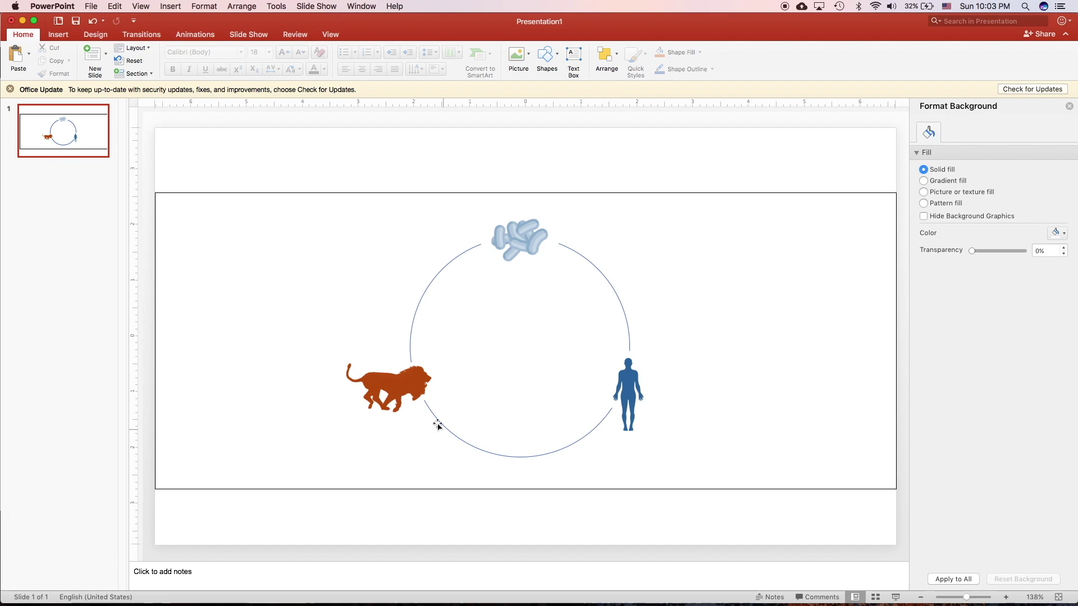
pyautogui.click(413, 343)
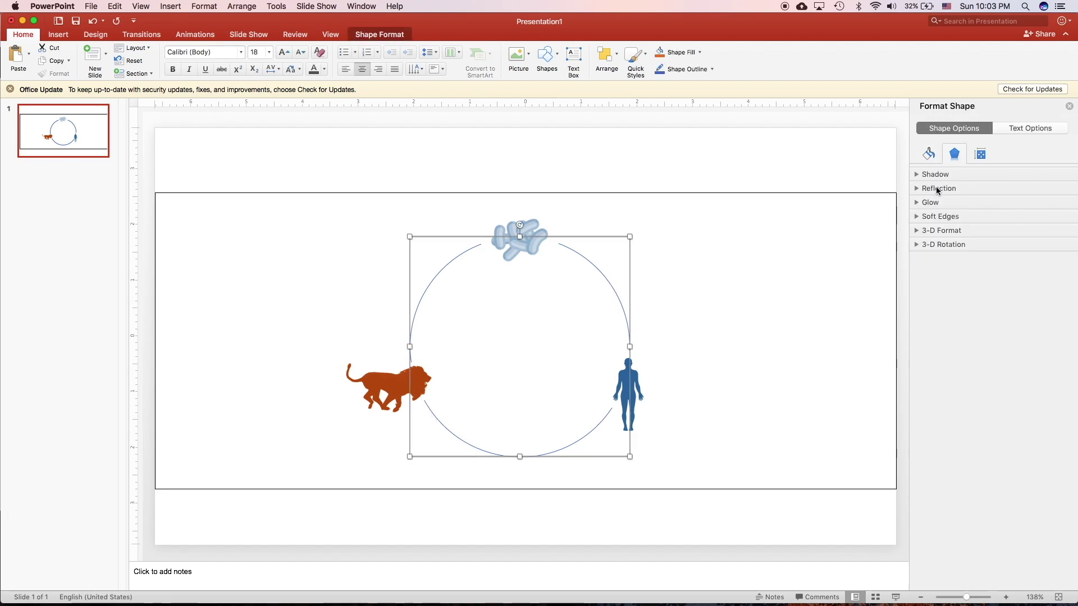
pyautogui.click(930, 156)
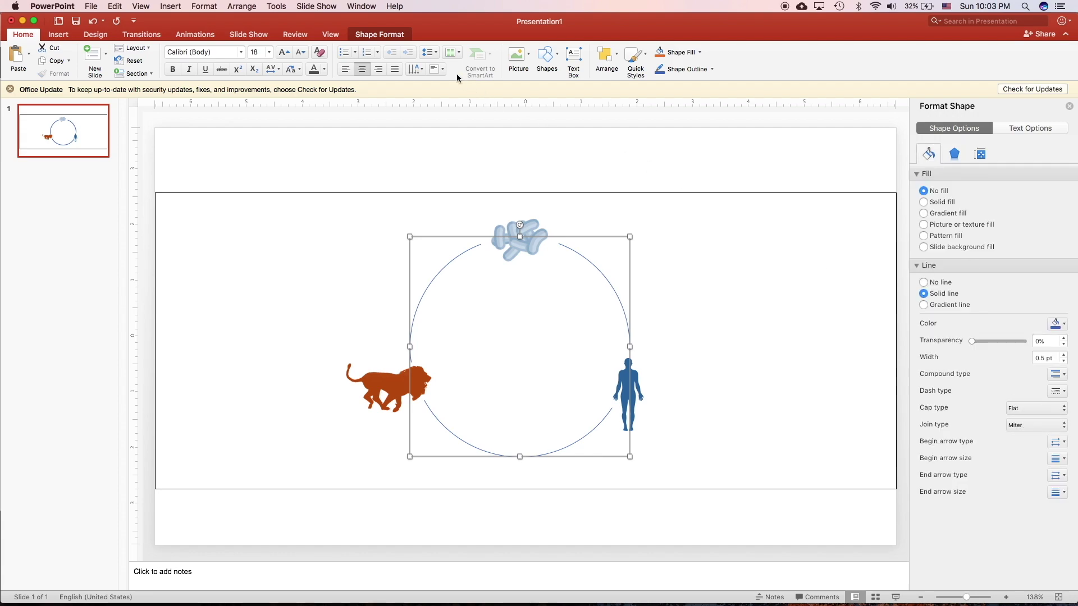
# - Give the arcs double-headed arrowheads and a 4 pt line width
pyautogui.click(375, 34)
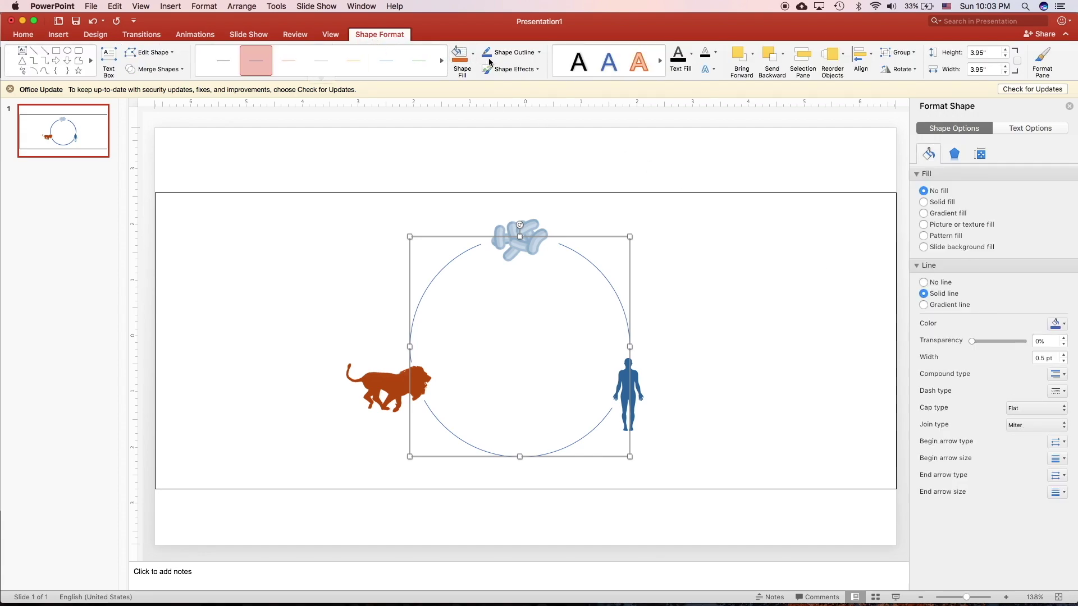
pyautogui.click(539, 52)
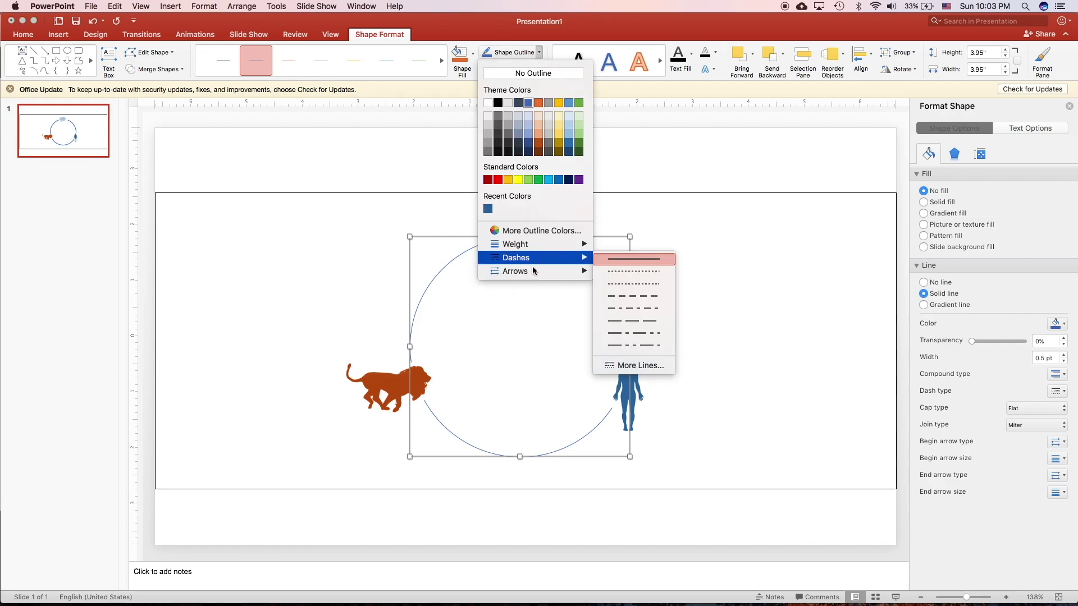
pyautogui.moveTo(534, 271)
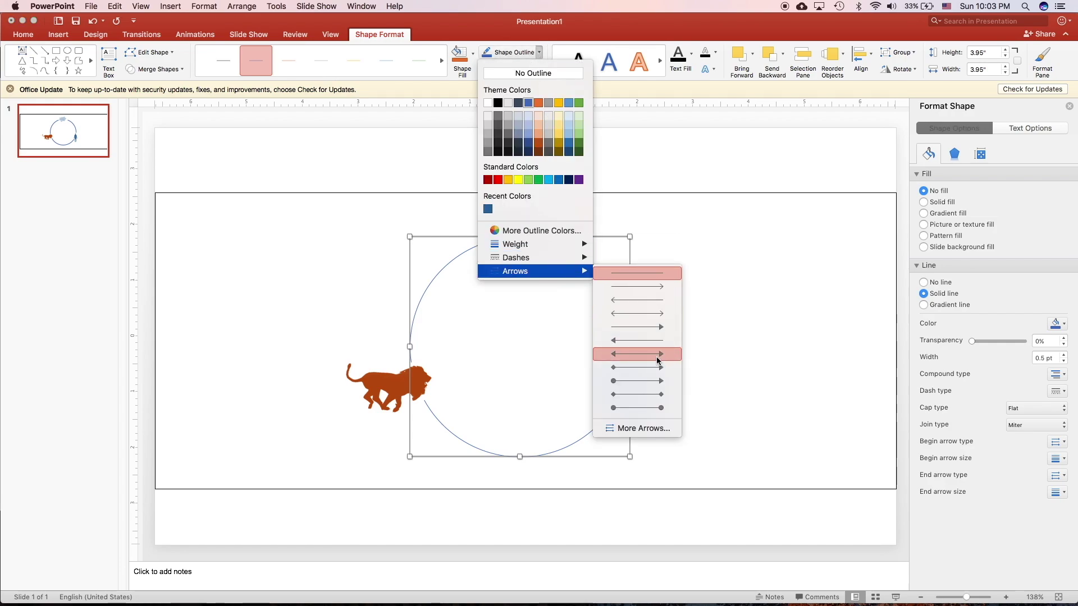
pyautogui.click(660, 358)
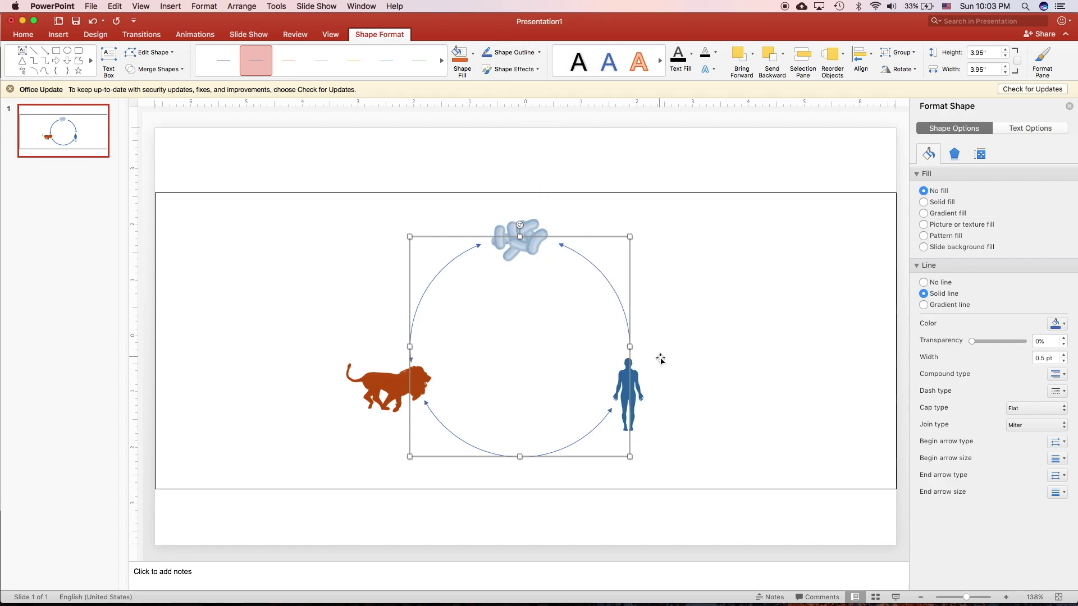
pyautogui.doubleClick(1043, 360)
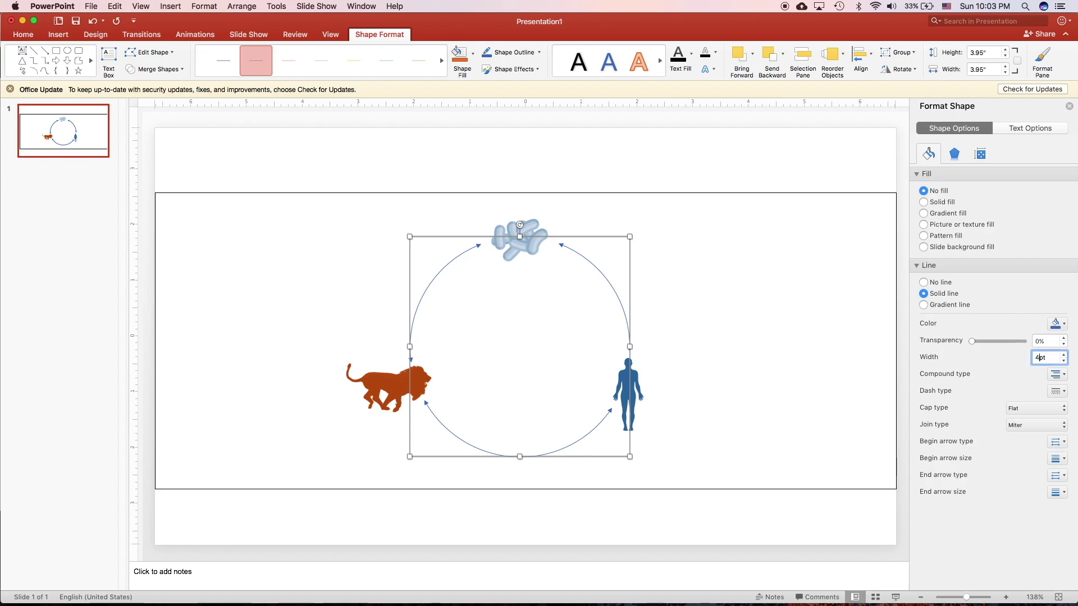
pyautogui.write('4')
pyautogui.press('Return')
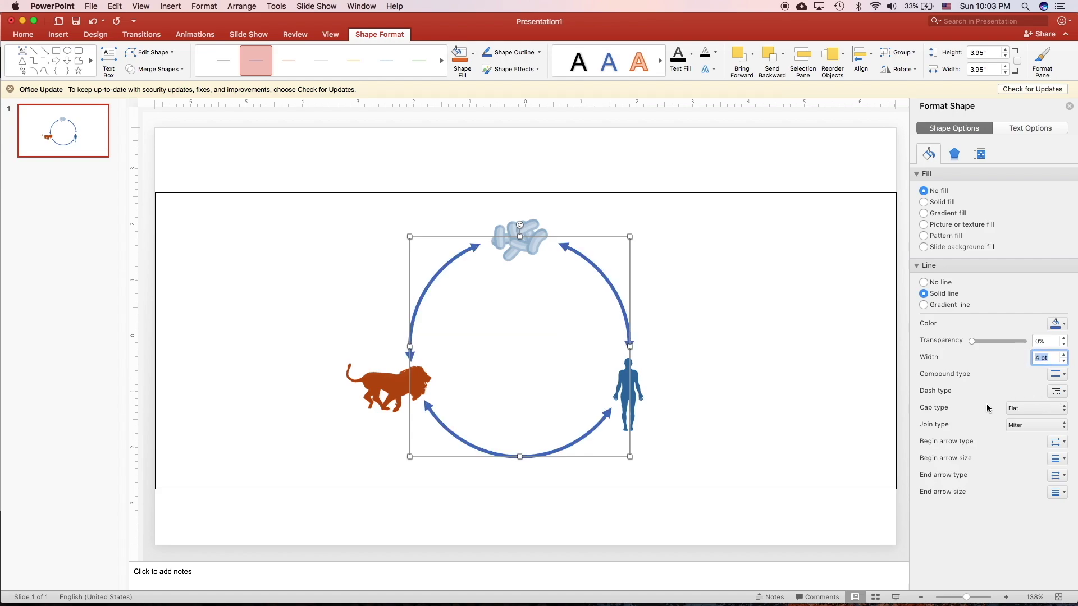
# - Recolour both arc arrows grey
pyautogui.click(702, 334)
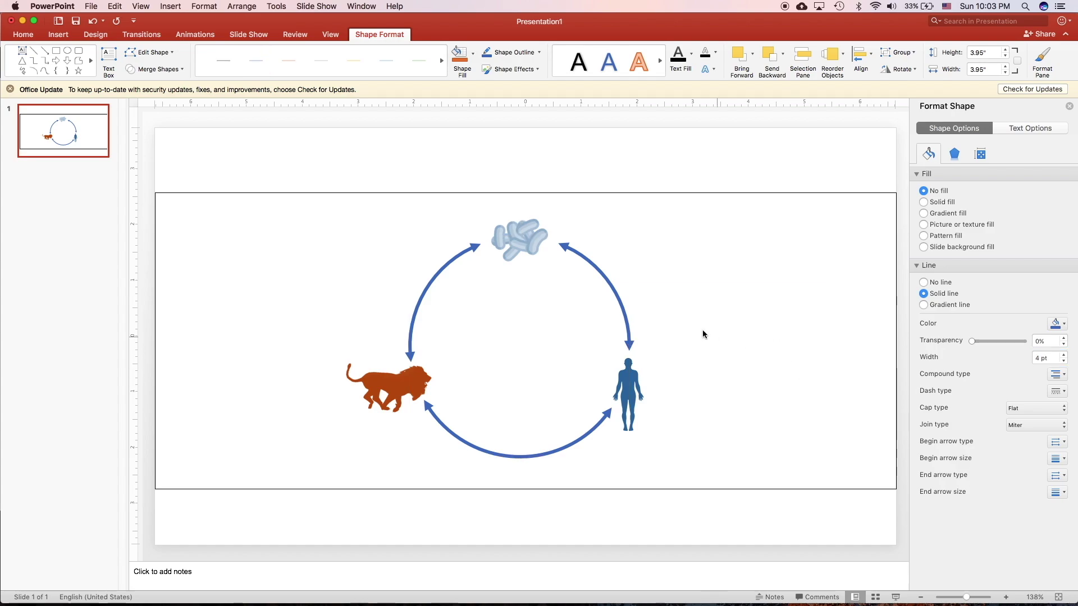
pyautogui.click(607, 282)
pyautogui.keyDown('shift'); pyautogui.click(464, 442); pyautogui.keyUp('shift')
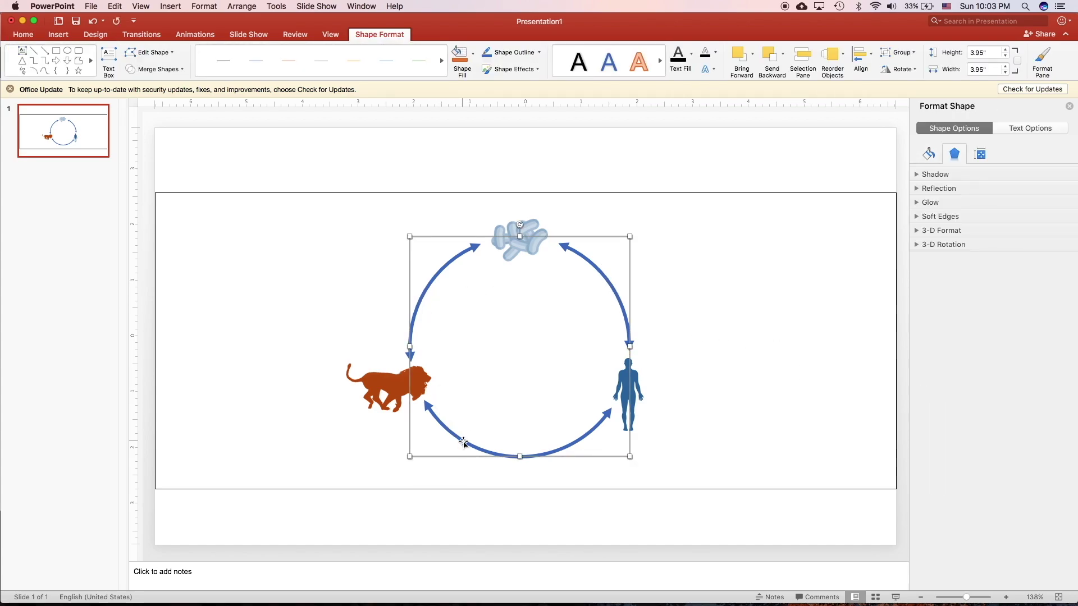
pyautogui.click(539, 53)
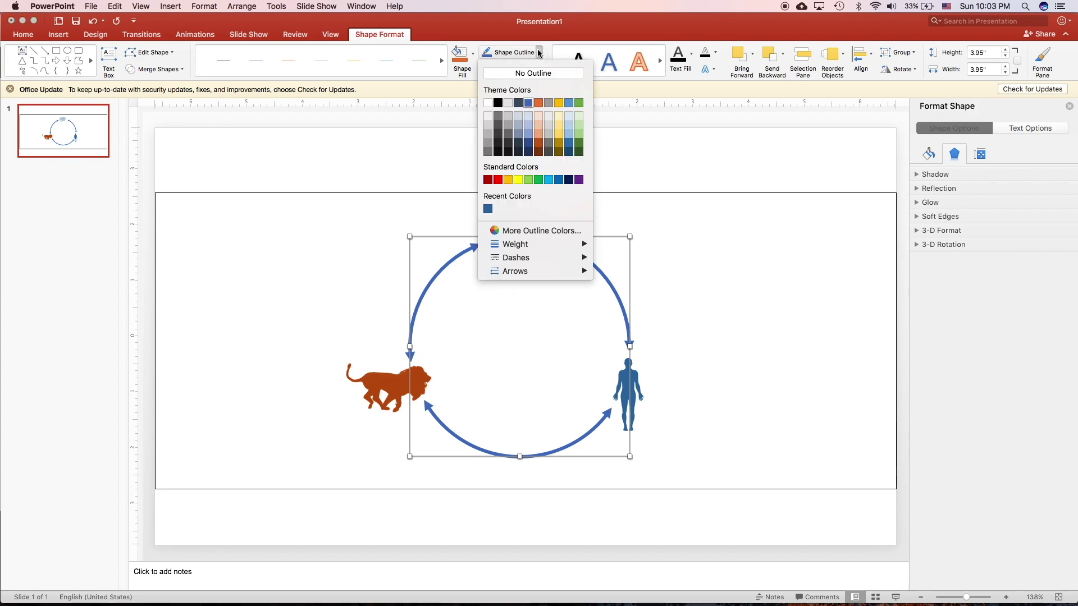
pyautogui.click(509, 134)
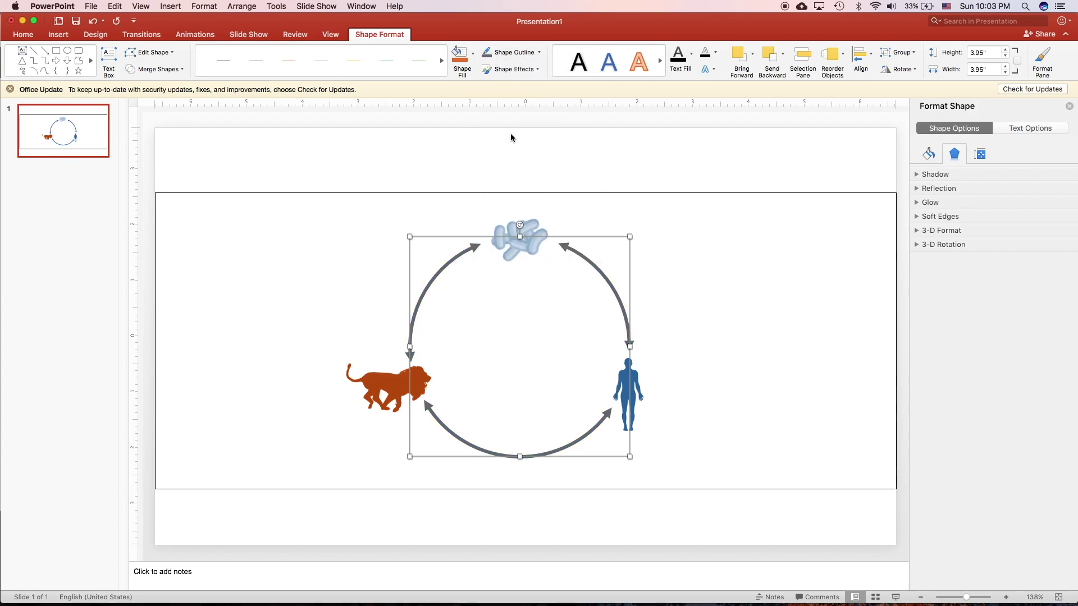
pyautogui.click(703, 289)
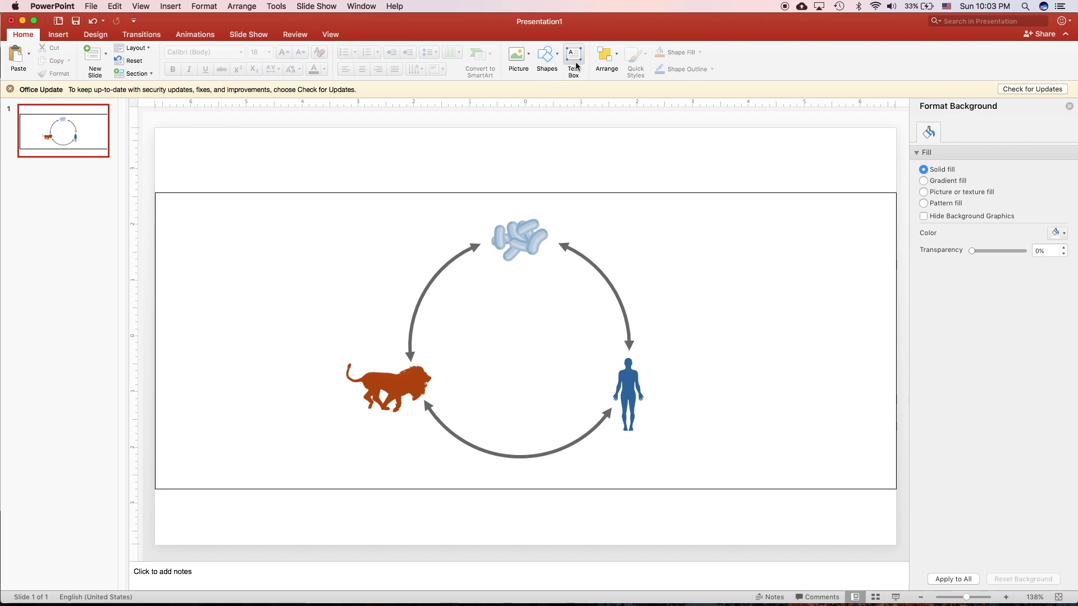
# - Add an Arial text box under the pathogen icon reading 'Pathogens'
pyautogui.click(573, 56)
pyautogui.moveTo(502, 262); pyautogui.dragTo(549, 286)
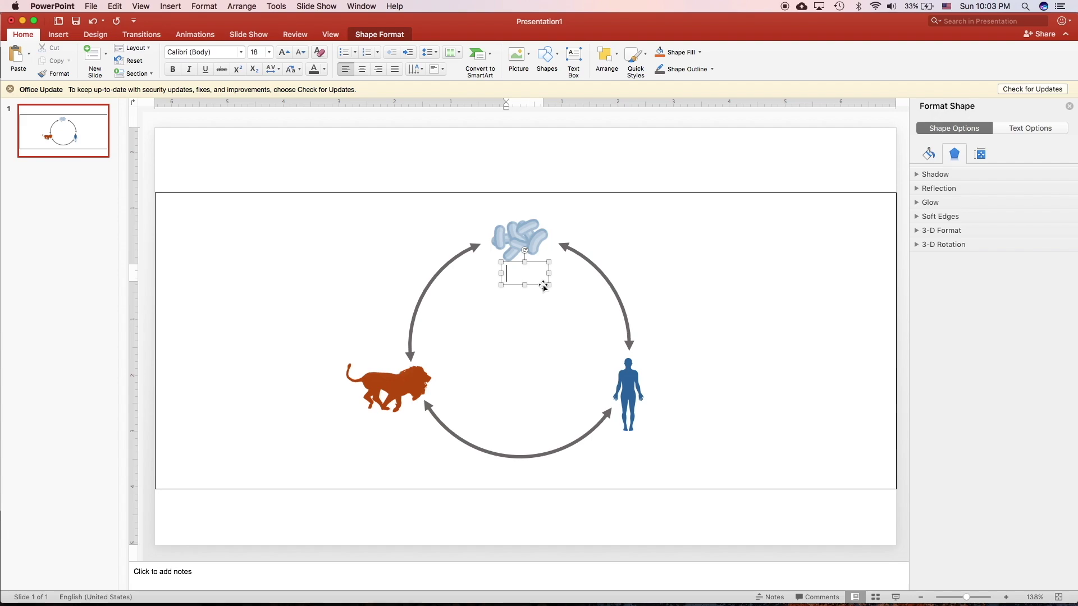
pyautogui.click(245, 53)
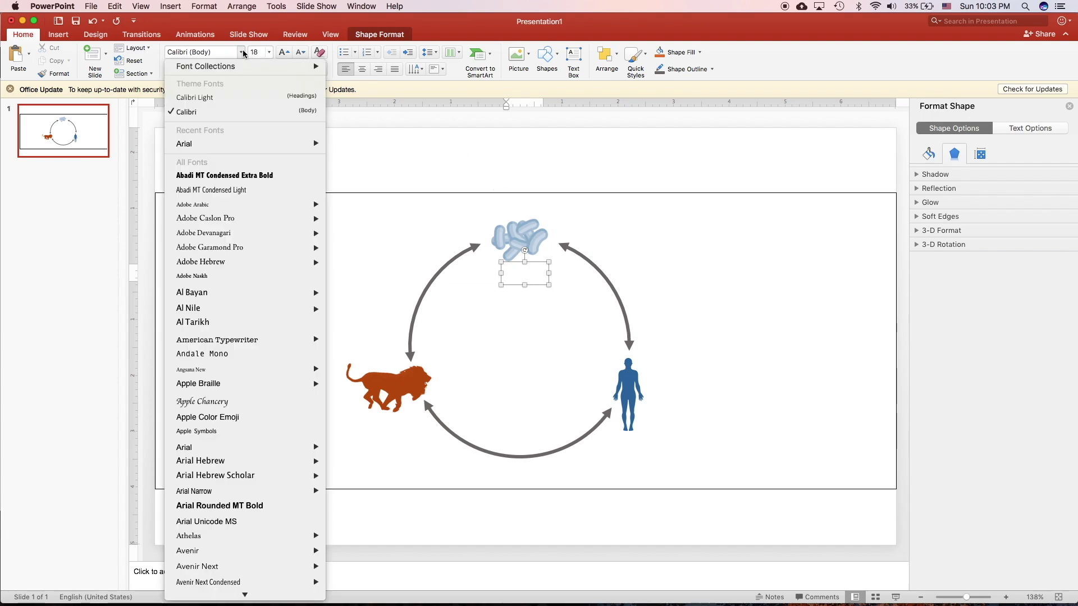
pyautogui.moveTo(259, 147)
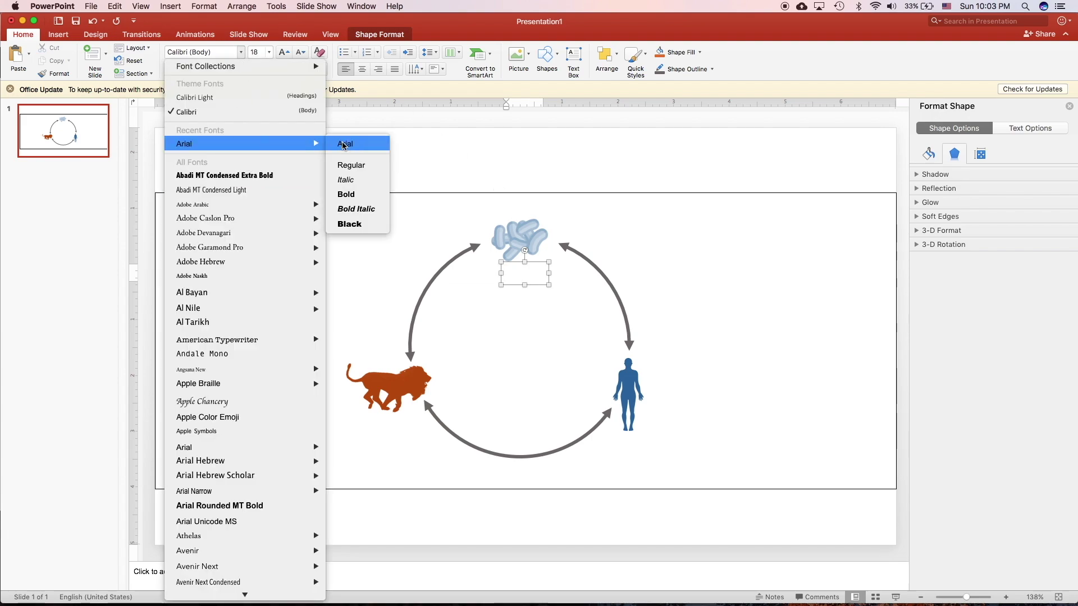
pyautogui.click(345, 145)
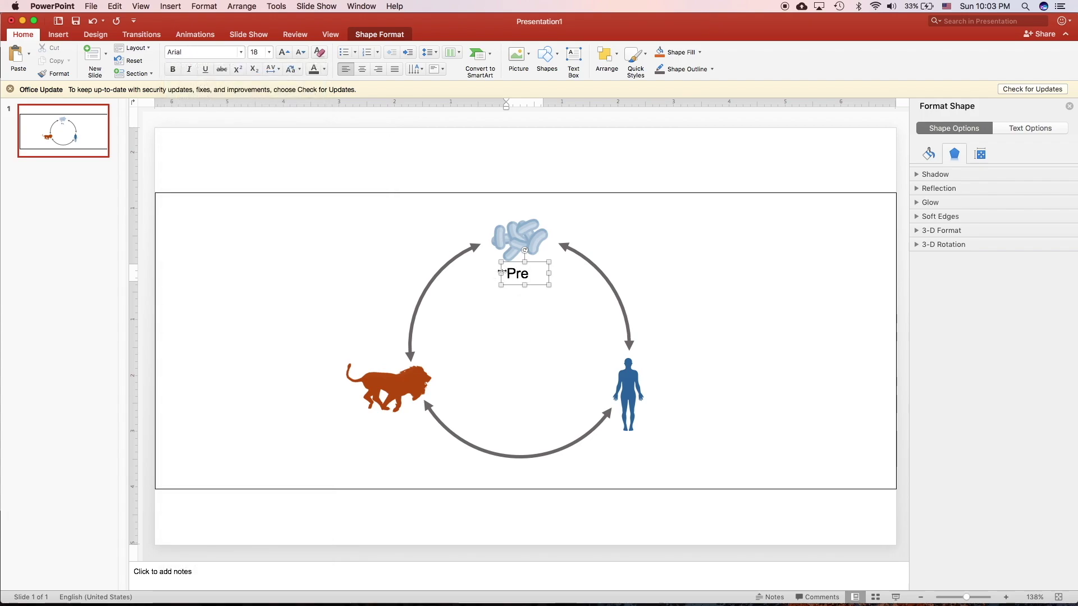
pyautogui.write('dator')
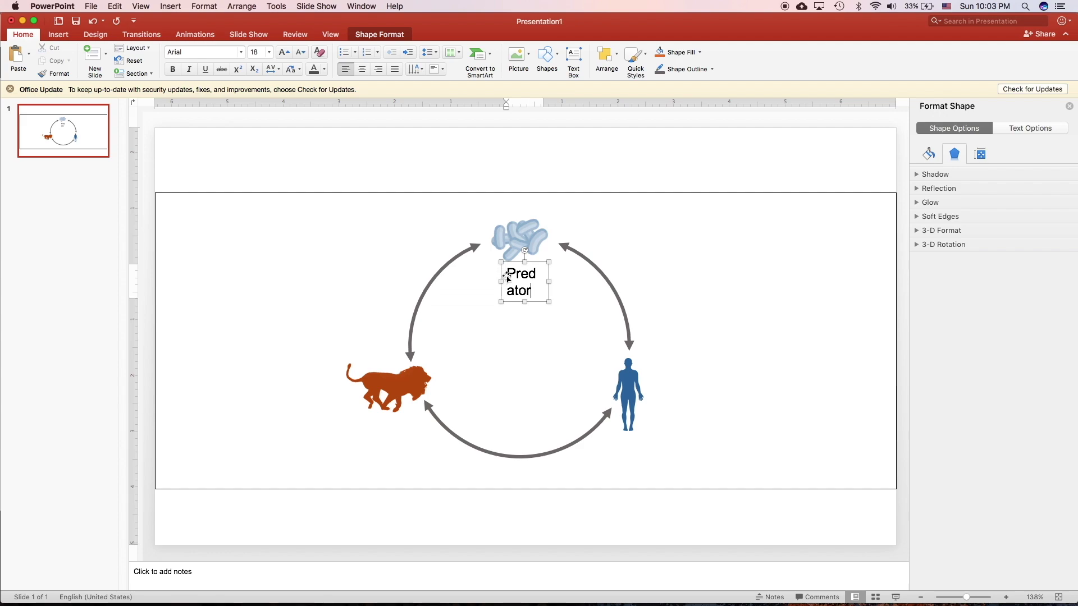
pyautogui.moveTo(536, 289); pyautogui.dragTo(498, 269)
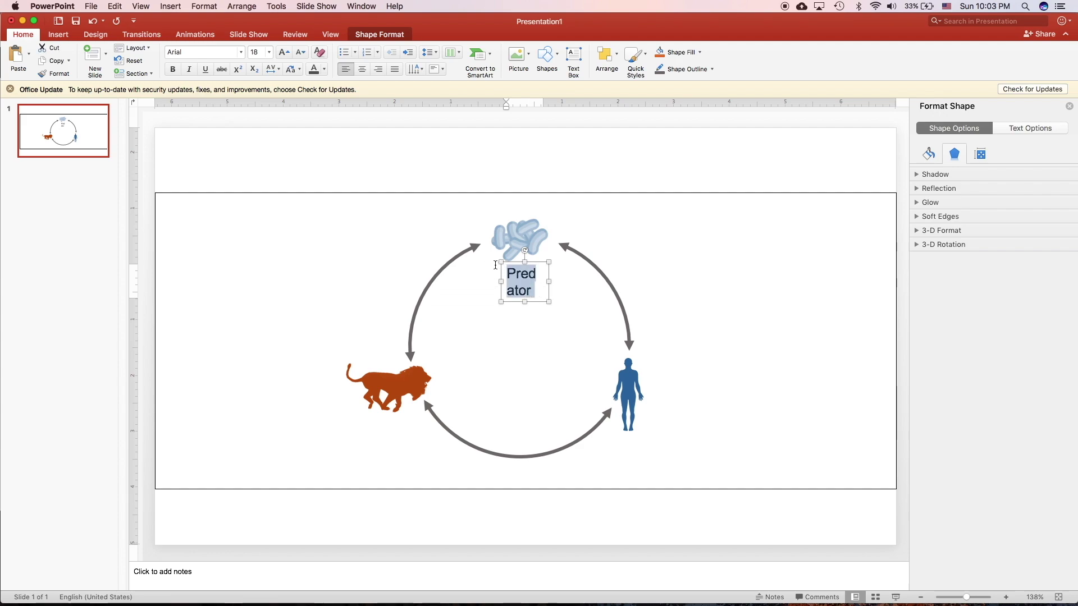
pyautogui.press('BackSpace')
pyautogui.write('Path')
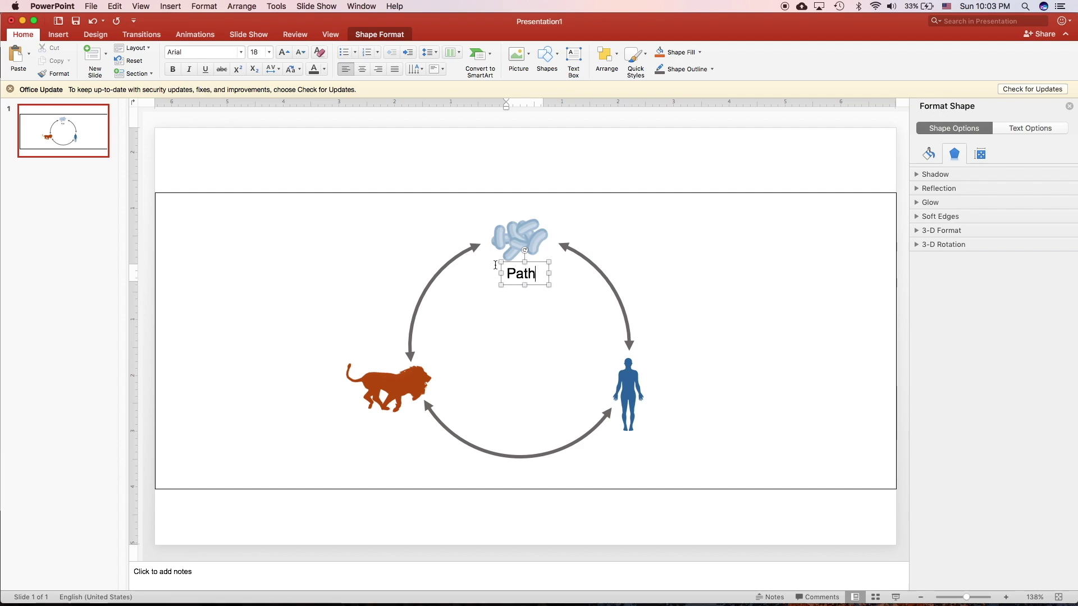
pyautogui.write('ogens')
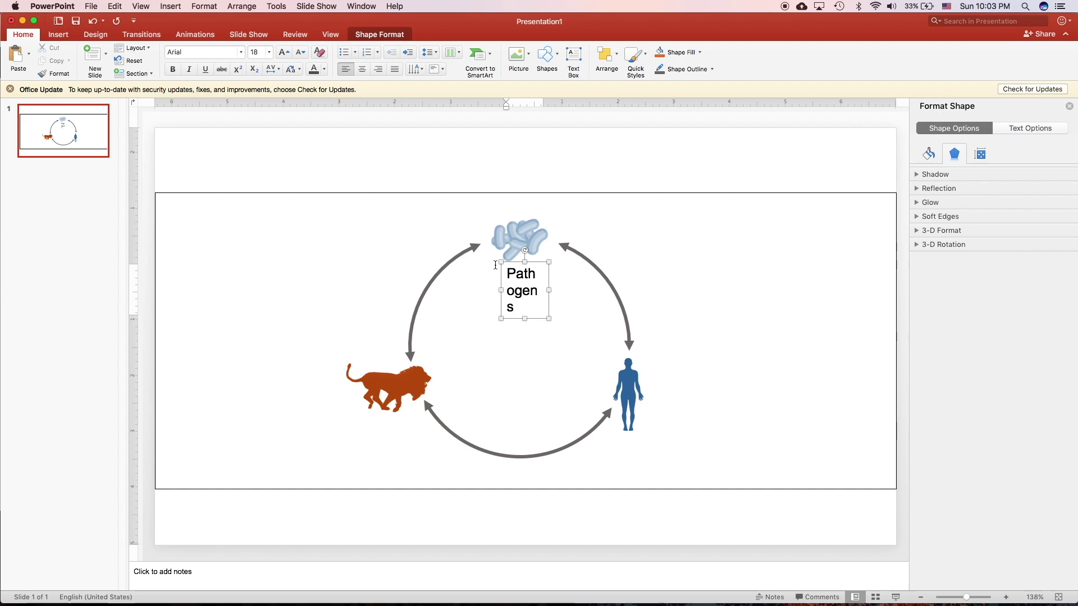
# - Make the label 14 pt, widened, centred and dark grey, and copy it below the human figure
pyautogui.press('super+a')
pyautogui.click(270, 52)
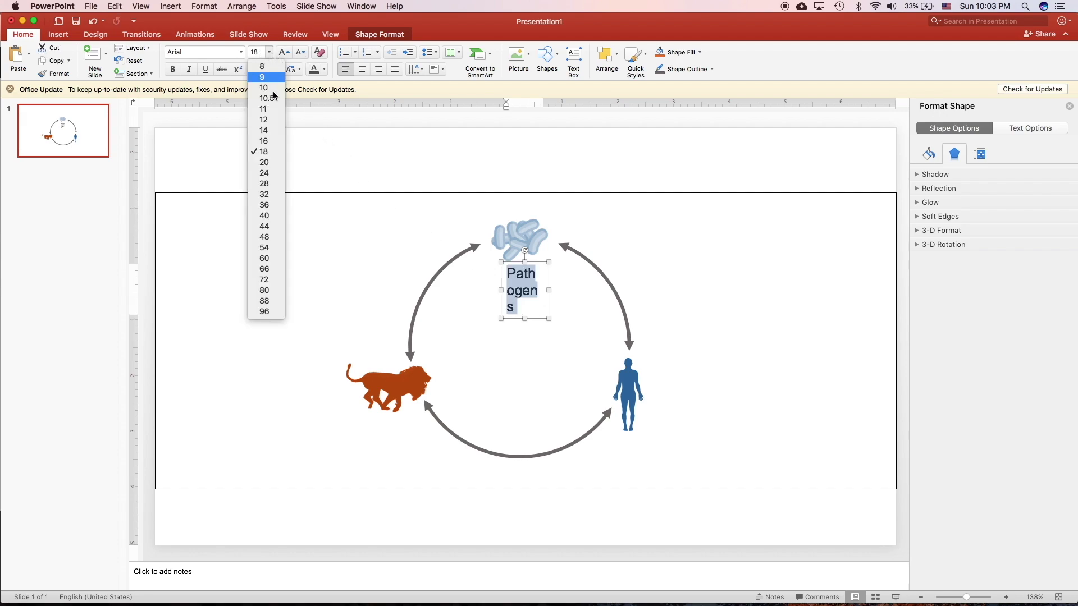
pyautogui.click(264, 131)
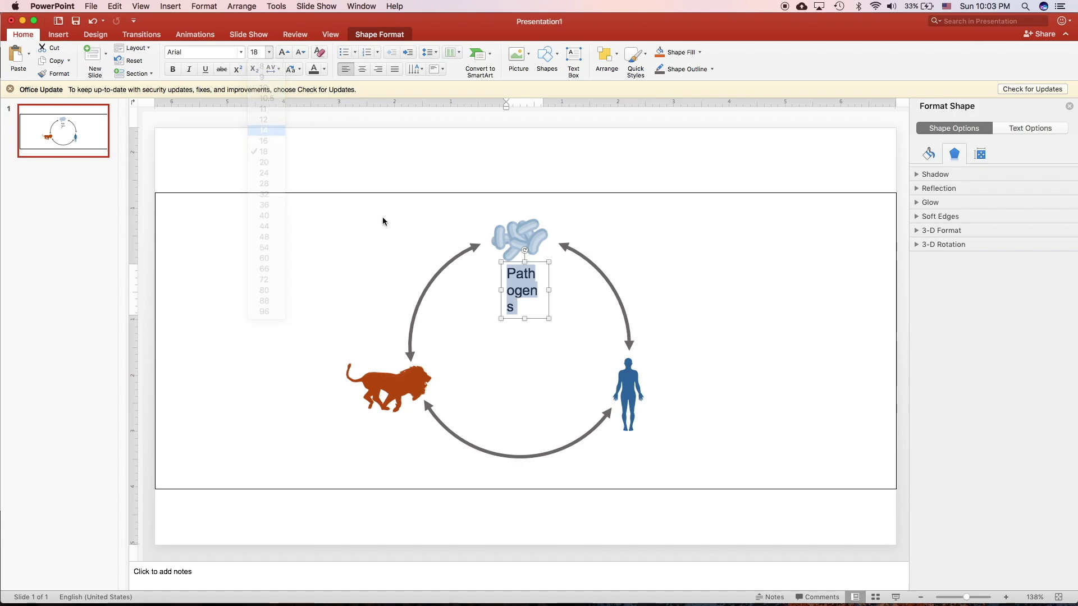
pyautogui.click(548, 277)
pyautogui.moveTo(548, 278)
pyautogui.mouseDown()
pyautogui.moveTo(565, 277)
pyautogui.moveTo(532, 282)
pyautogui.mouseUp()
pyautogui.press('cmd+e')
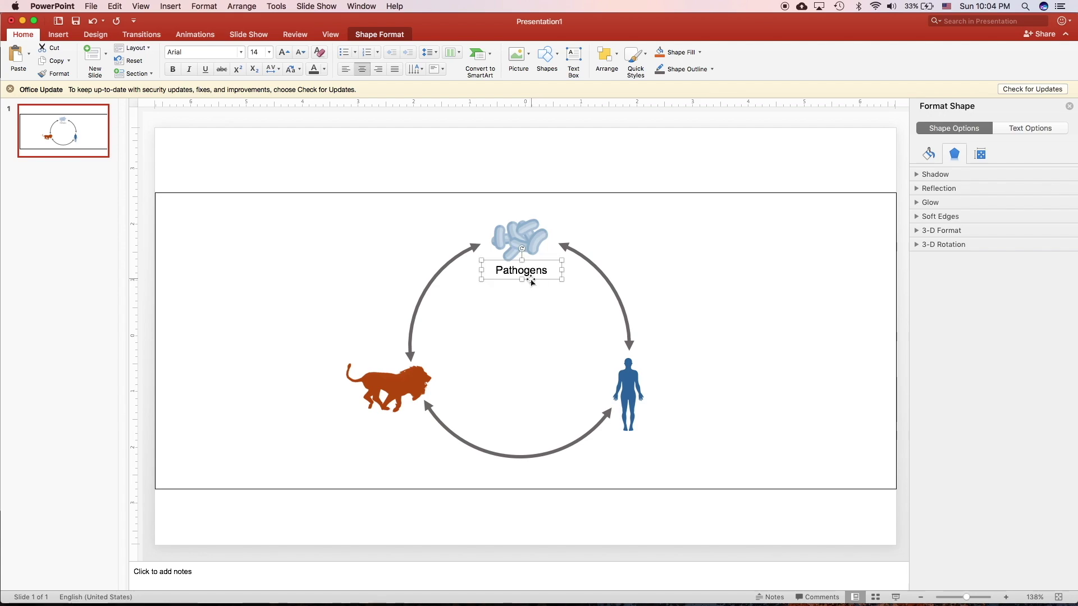
pyautogui.click(326, 69)
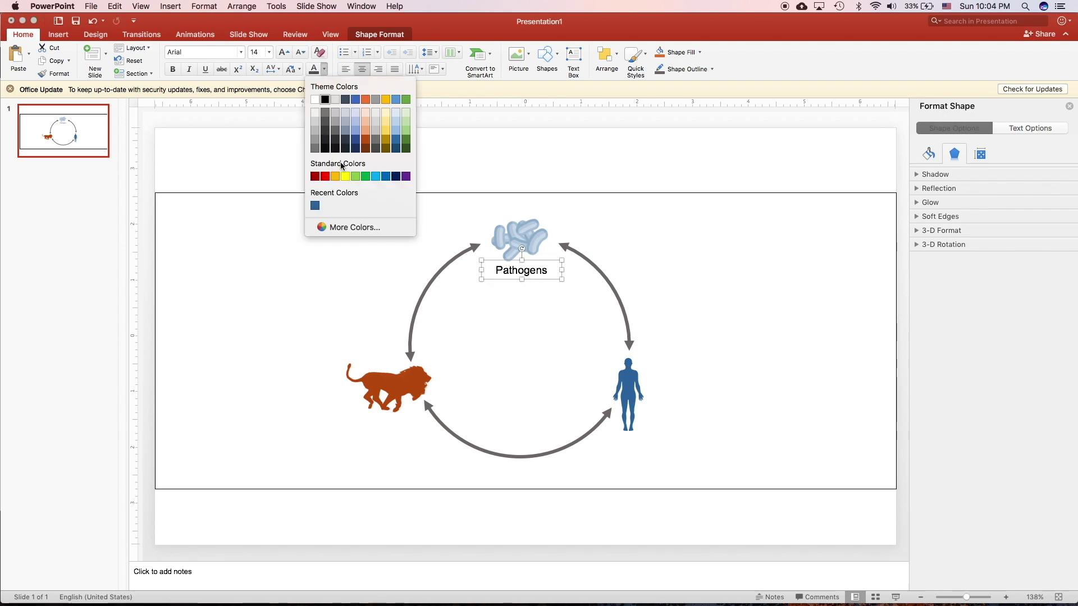
pyautogui.click(338, 144)
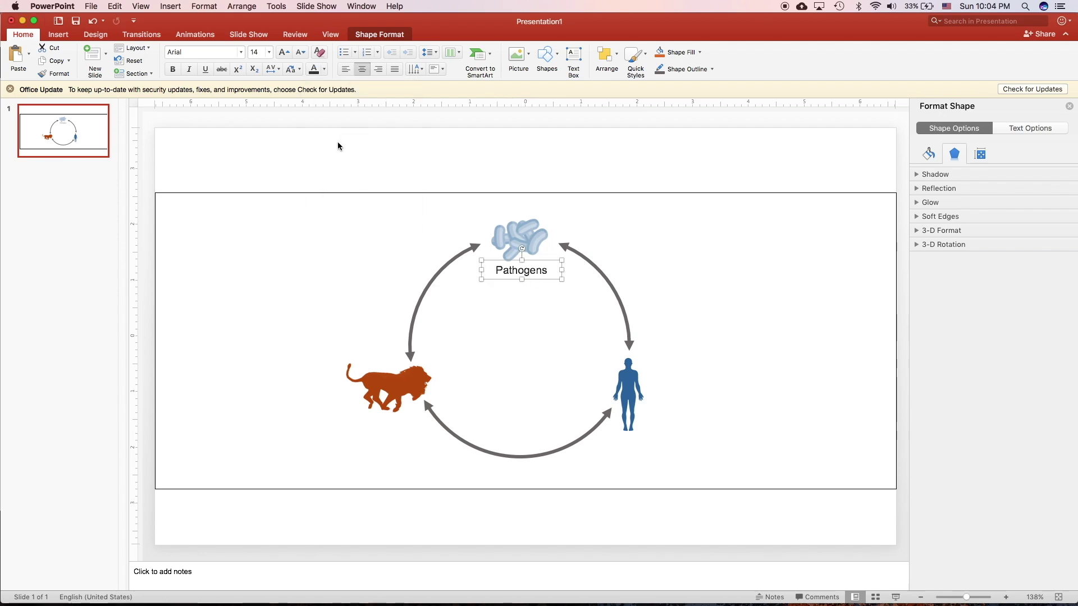
pyautogui.click(519, 288)
pyautogui.click(518, 272)
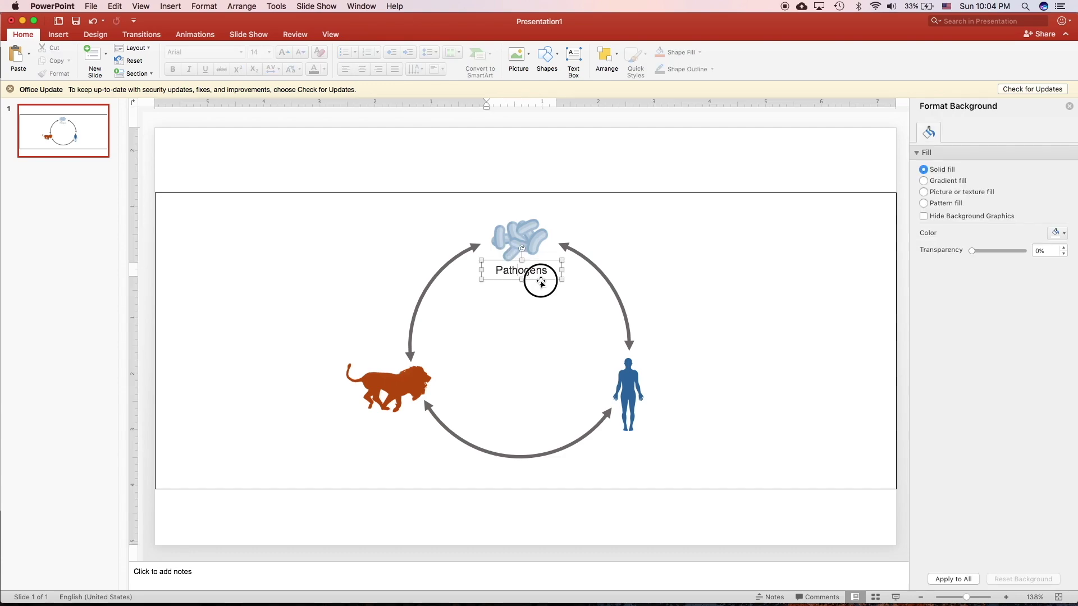
pyautogui.moveTo(541, 279); pyautogui.dragTo(652, 456)
# - Relabel the copy 'Human' and add a 'Predators' label beneath the lion
pyautogui.doubleClick(631, 438)
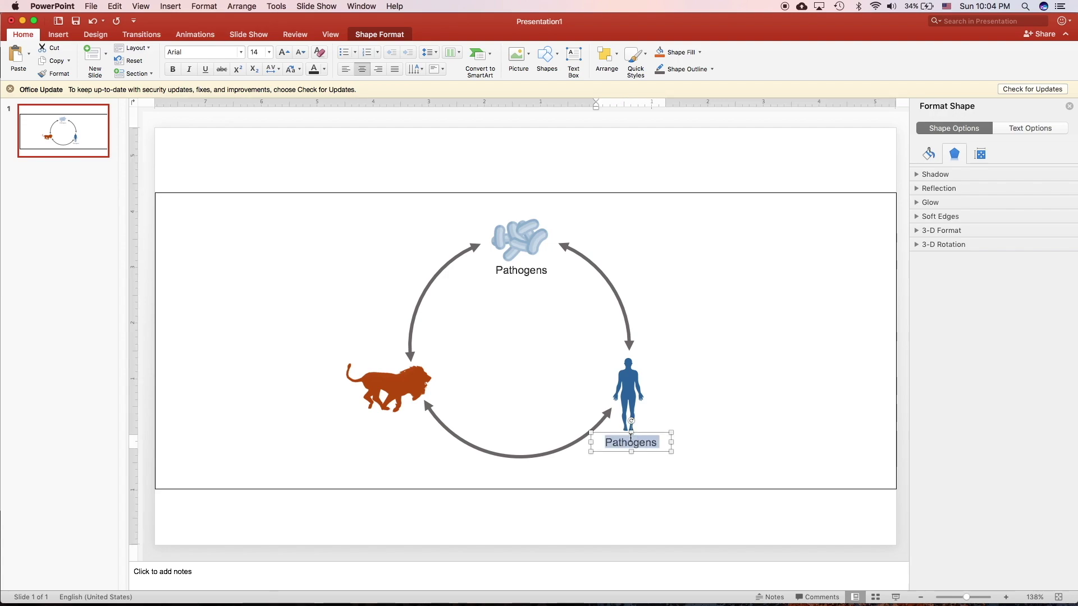
pyautogui.write('Human')
pyautogui.press('BackSpace')
pyautogui.press('BackSpace')
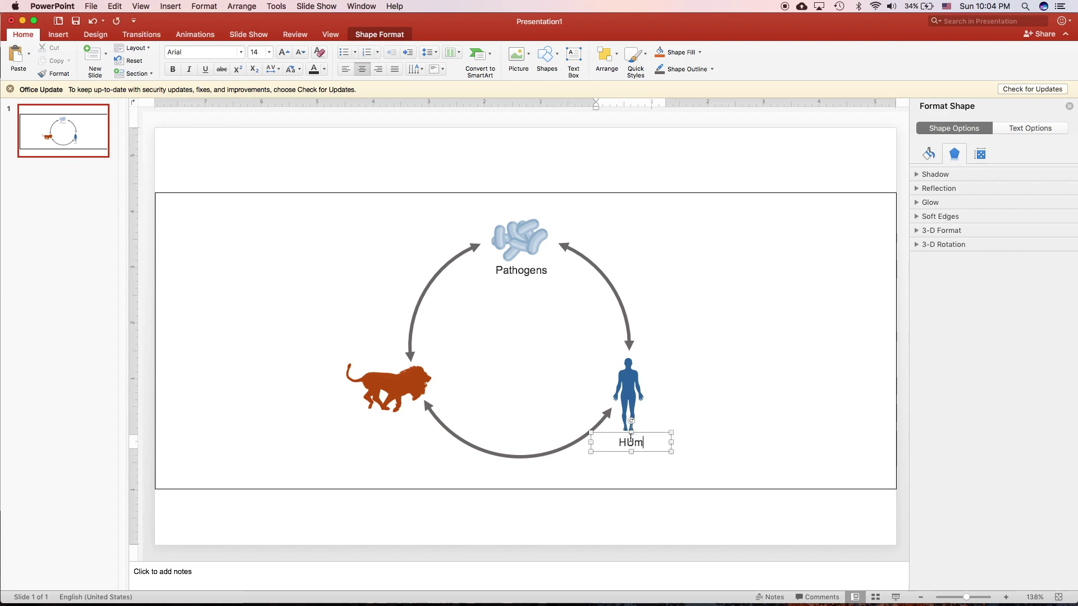
pyautogui.write('an')
pyautogui.moveTo(648, 450); pyautogui.dragTo(410, 433)
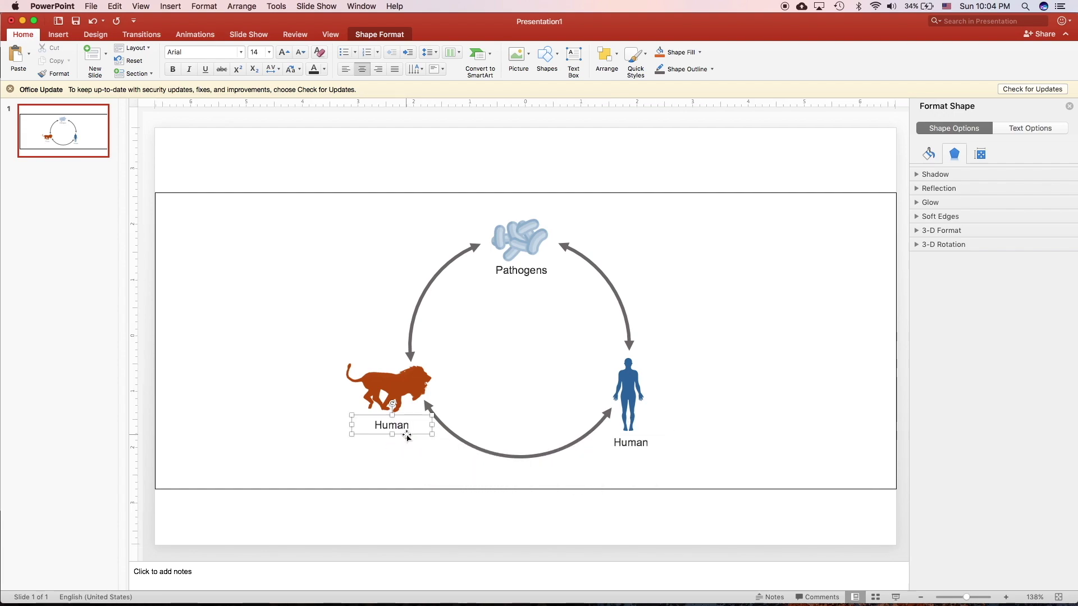
pyautogui.doubleClick(400, 426)
pyautogui.write('Pr')
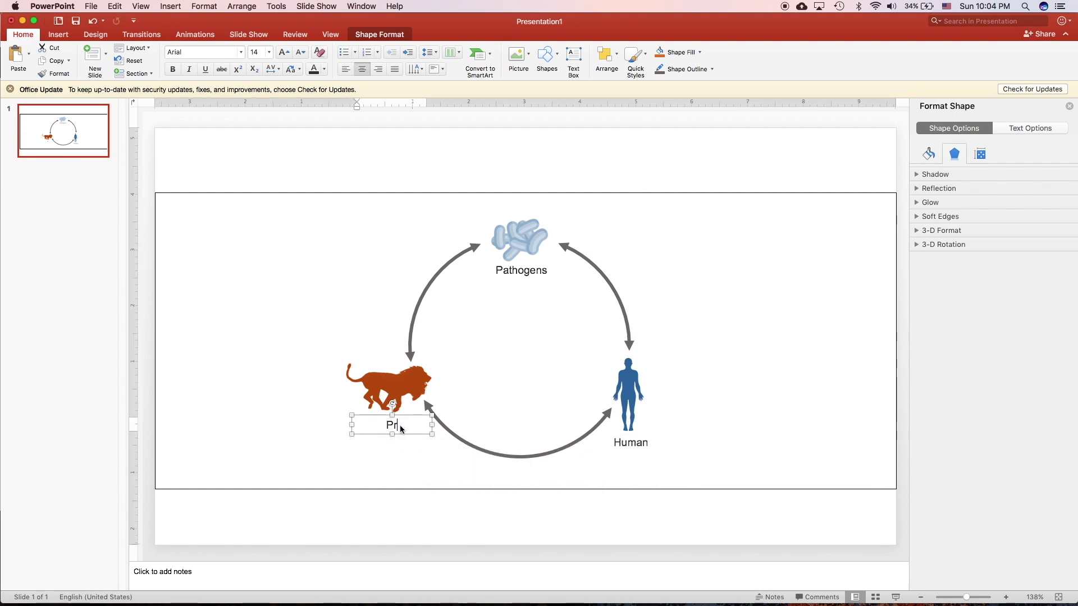
pyautogui.write('edators')
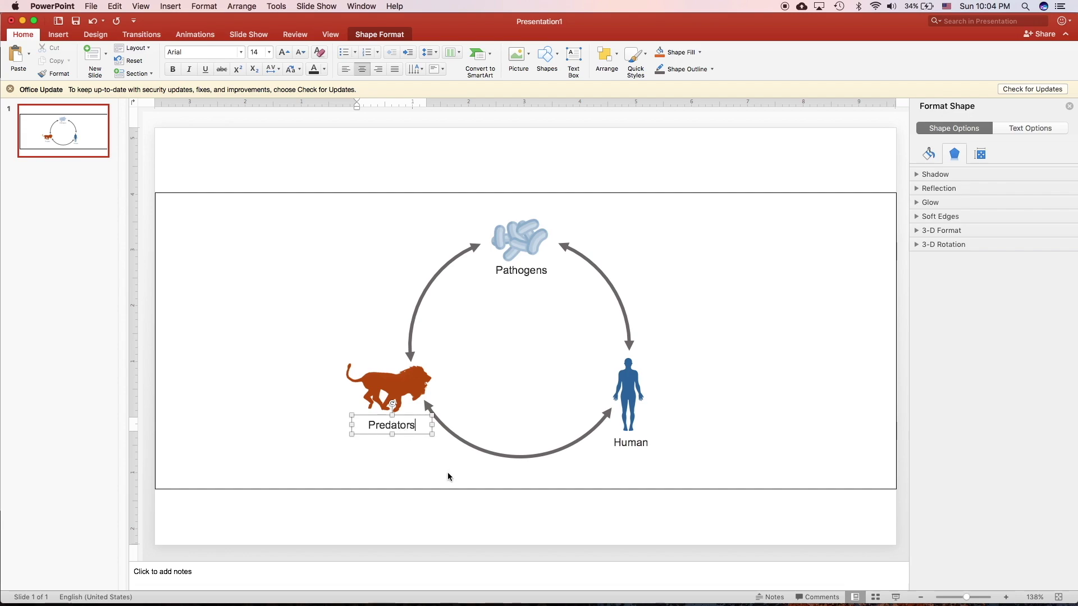
pyautogui.click(444, 452)
# - Reshape the bottom arrow so its end sits beside the lion
pyautogui.click(431, 415)
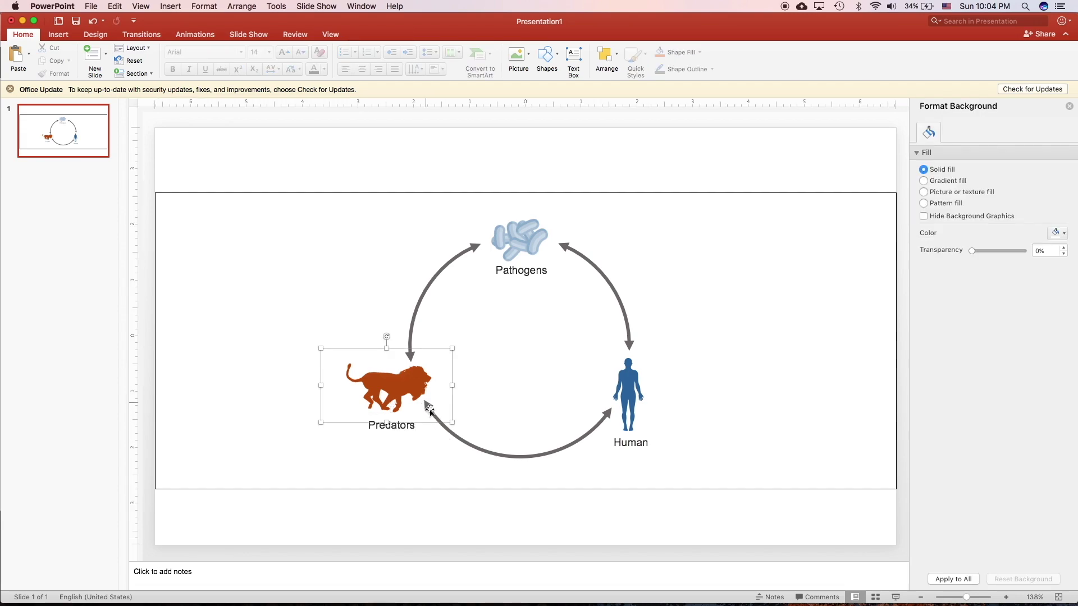
pyautogui.click(474, 444)
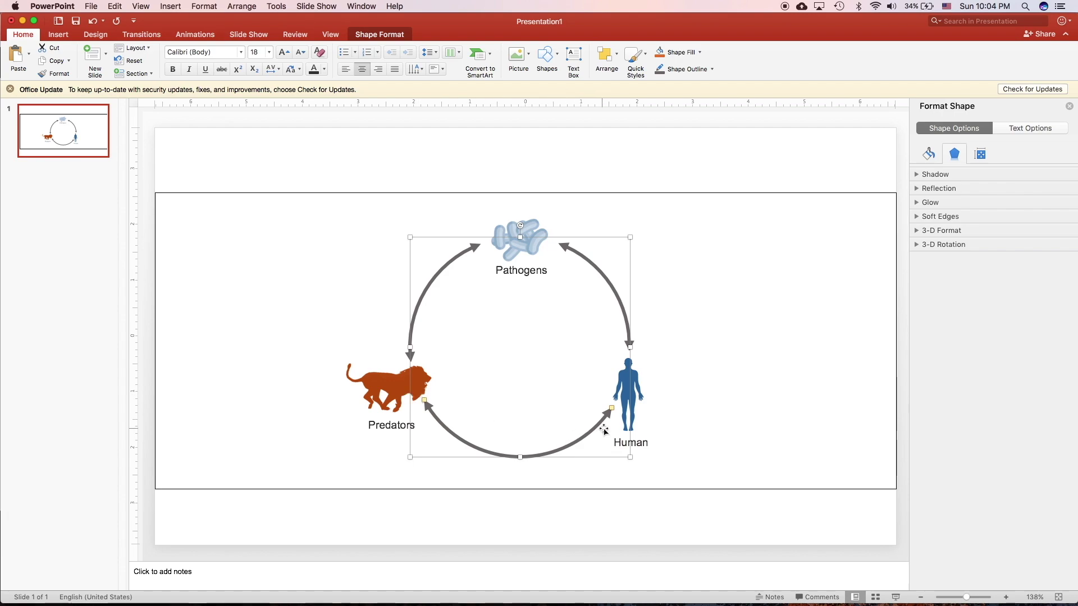
pyautogui.moveTo(612, 407); pyautogui.dragTo(605, 418)
pyautogui.moveTo(426, 403); pyautogui.dragTo(439, 423)
# - Draw a central rectangle with a radial gradient from the centre, outer stop near 79%
pyautogui.click(544, 56)
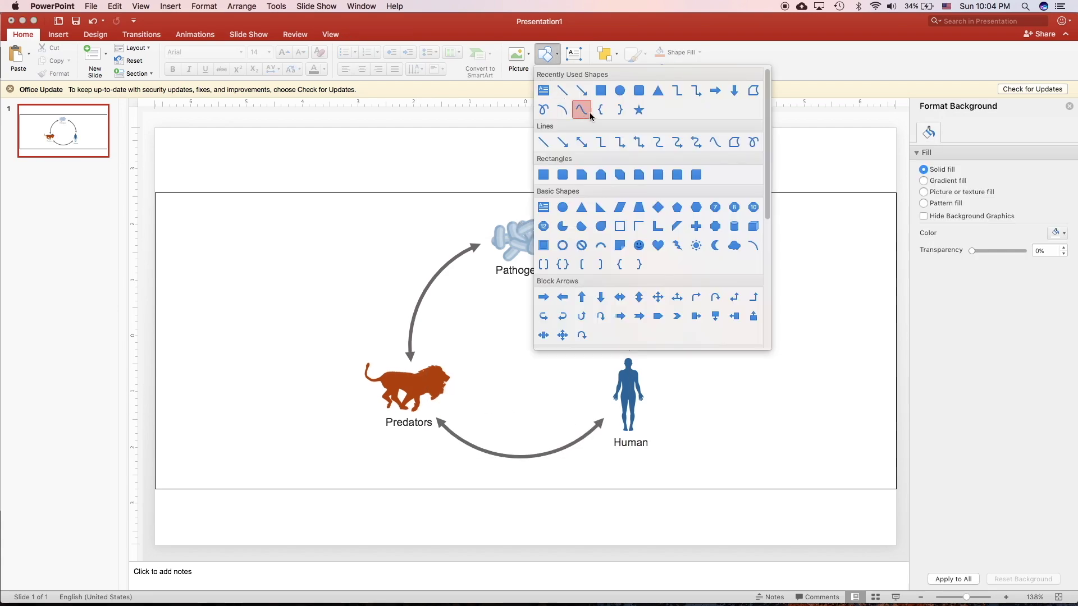
pyautogui.click(589, 115)
pyautogui.moveTo(473, 328); pyautogui.dragTo(564, 363)
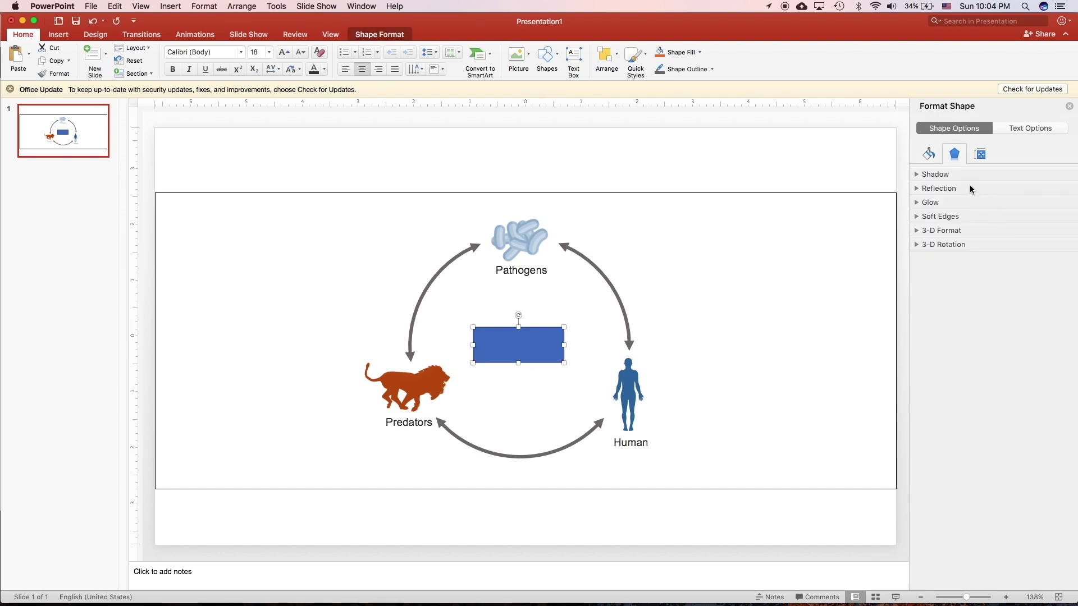
pyautogui.click(929, 153)
pyautogui.click(959, 215)
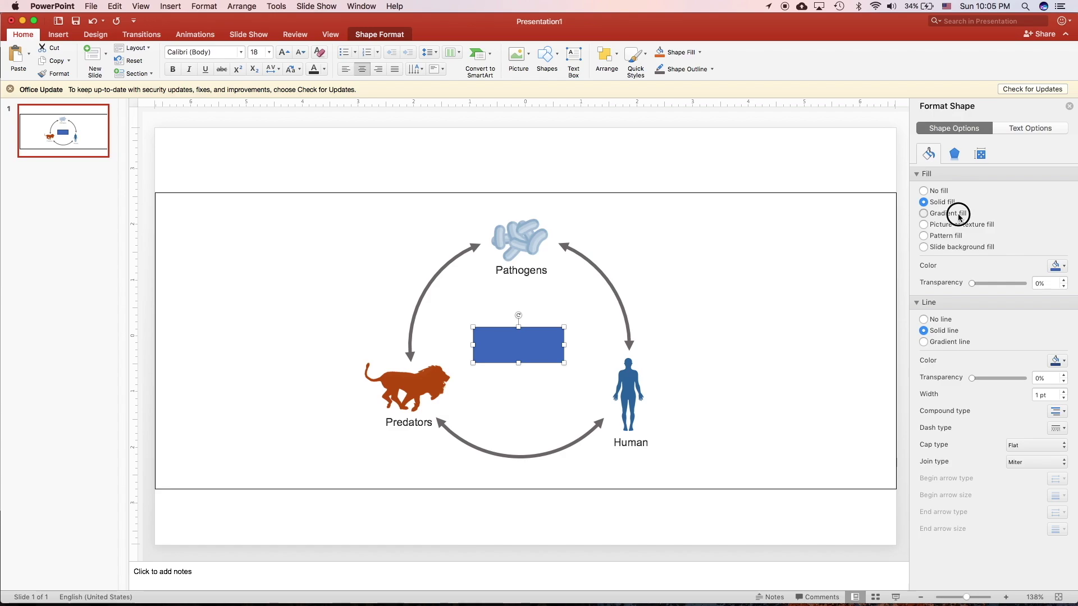
pyautogui.click(1028, 283)
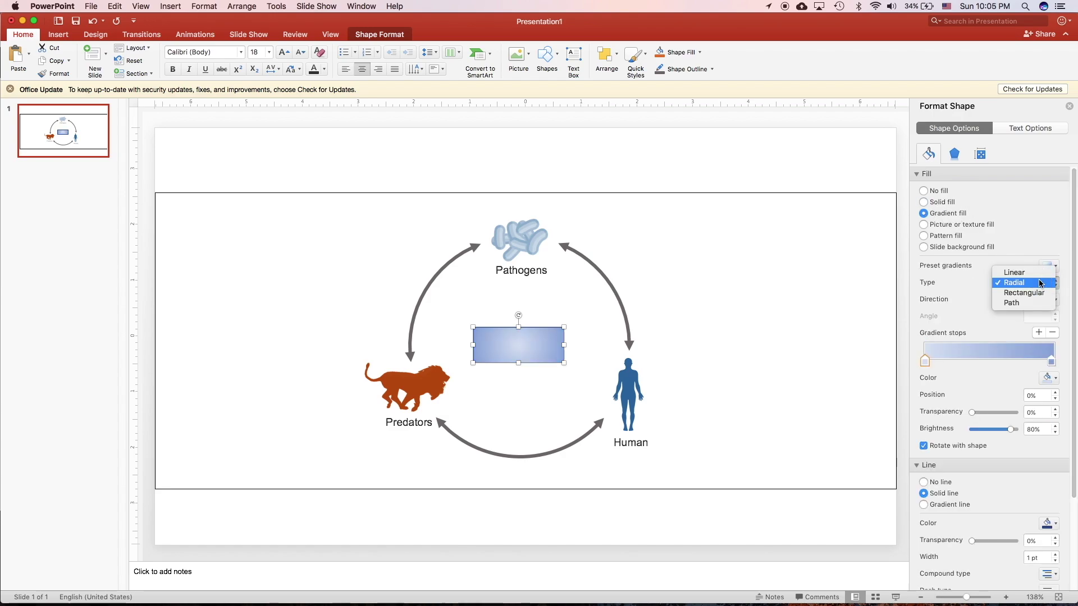
pyautogui.click(1021, 283)
pyautogui.click(1054, 301)
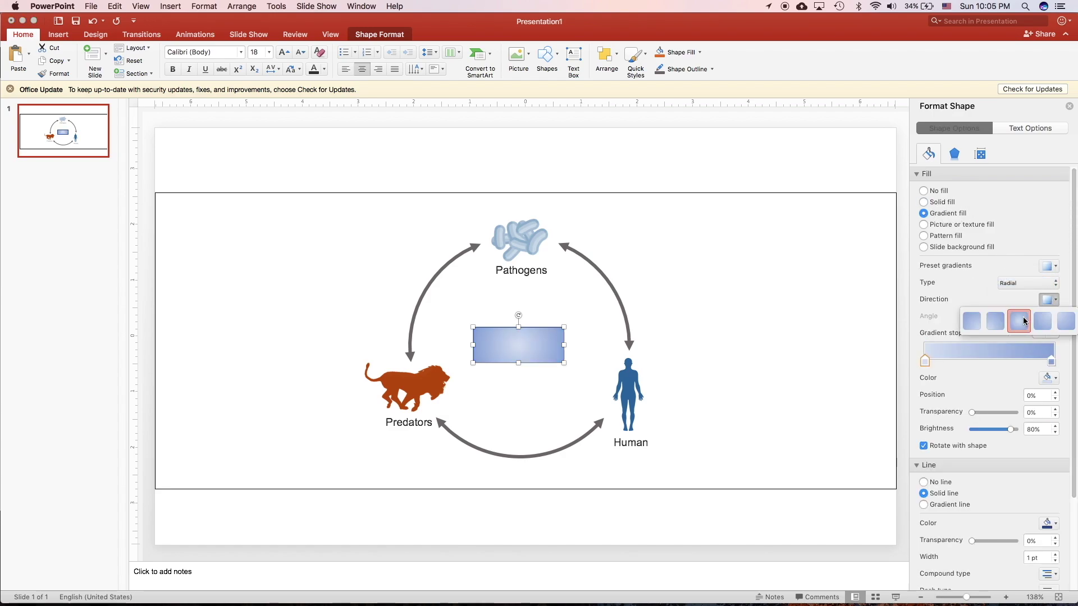
pyautogui.click(1019, 321)
pyautogui.moveTo(1053, 365); pyautogui.dragTo(1028, 364)
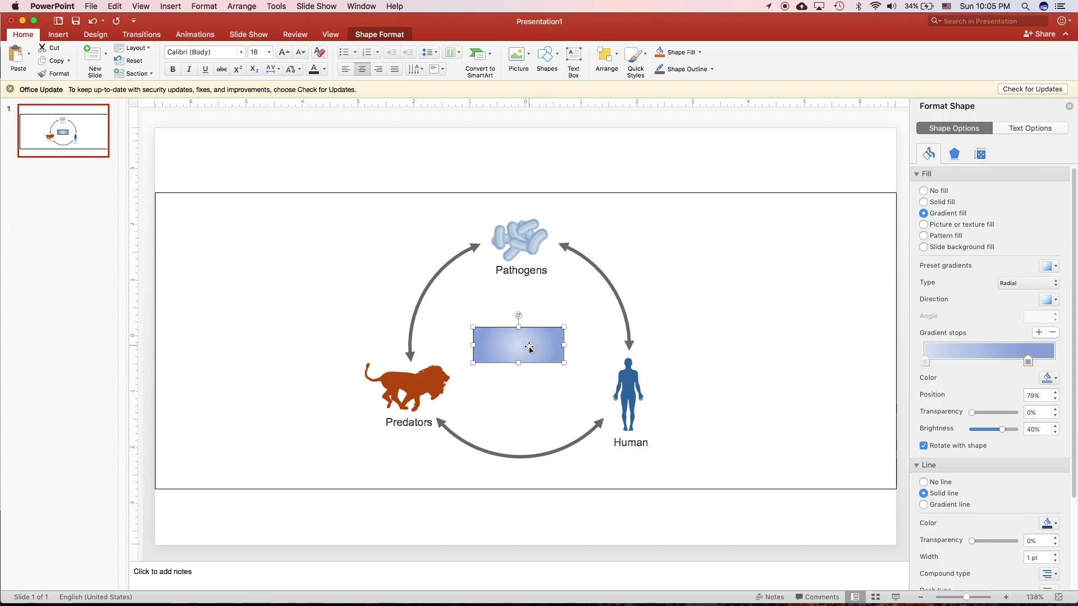
# - Label the box 'Evolutionary pressures' and centre the text on it
pyautogui.rightClick(501, 344)
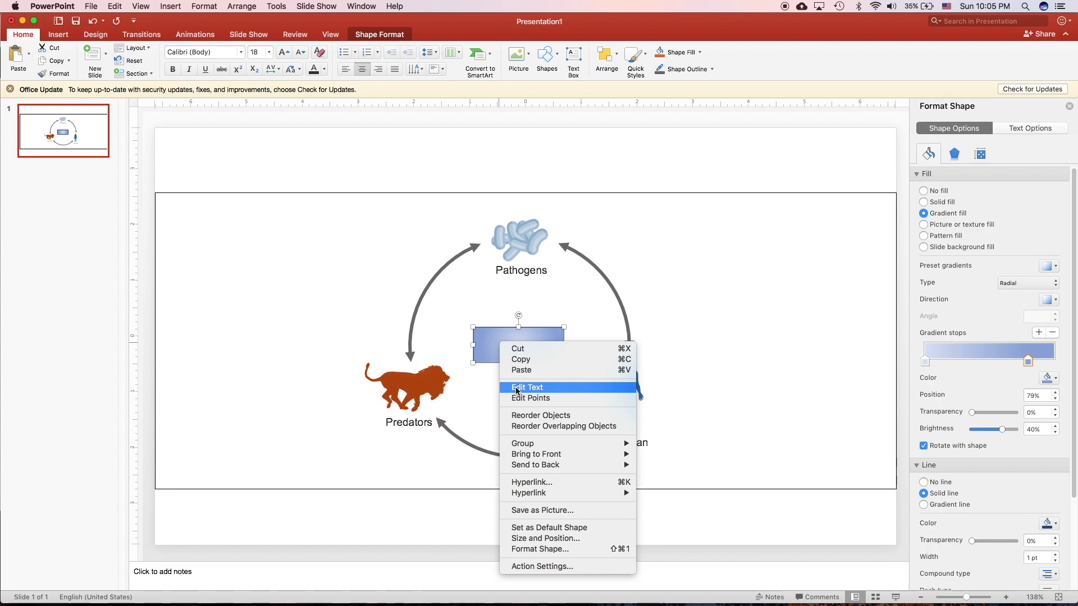
pyautogui.click(517, 390)
pyautogui.moveTo(541, 278); pyautogui.dragTo(537, 349)
pyautogui.doubleClick(530, 345)
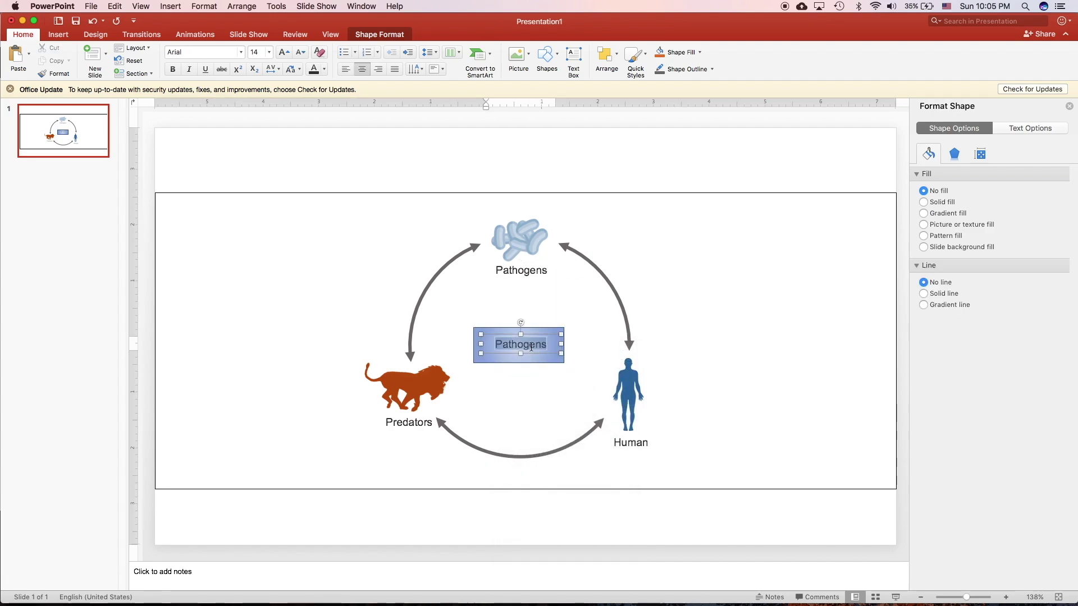
pyautogui.write('Evo')
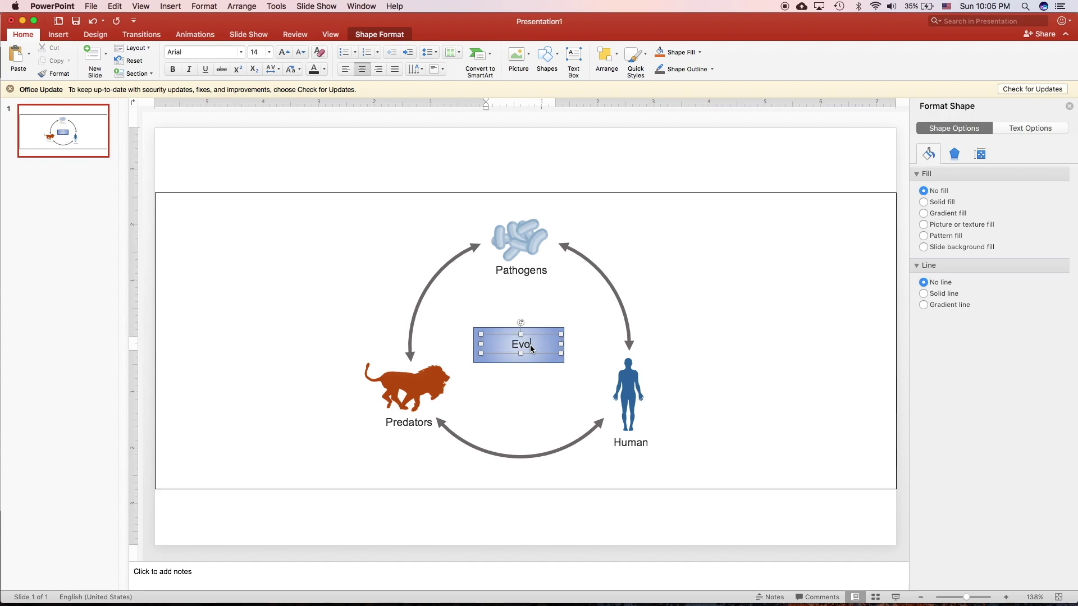
pyautogui.write('lutionary pressures')
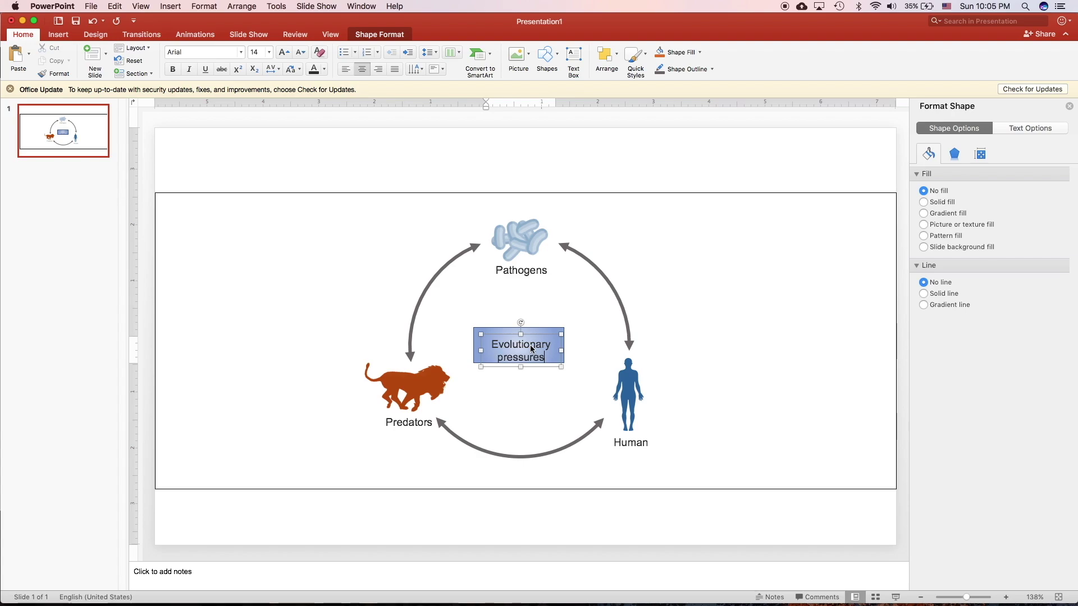
pyautogui.moveTo(547, 338); pyautogui.dragTo(544, 328)
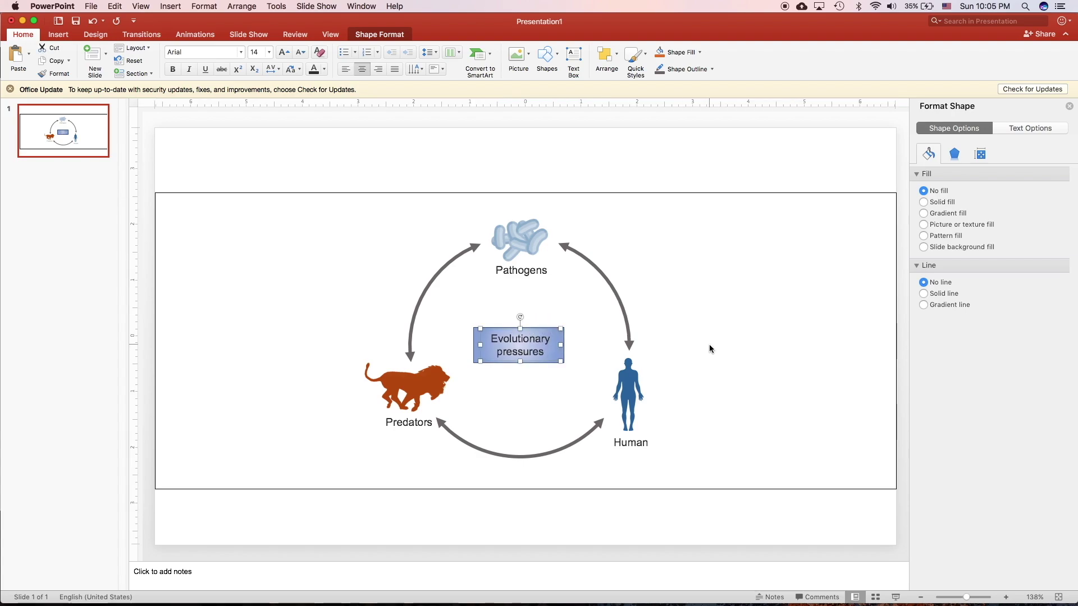
pyautogui.click(711, 344)
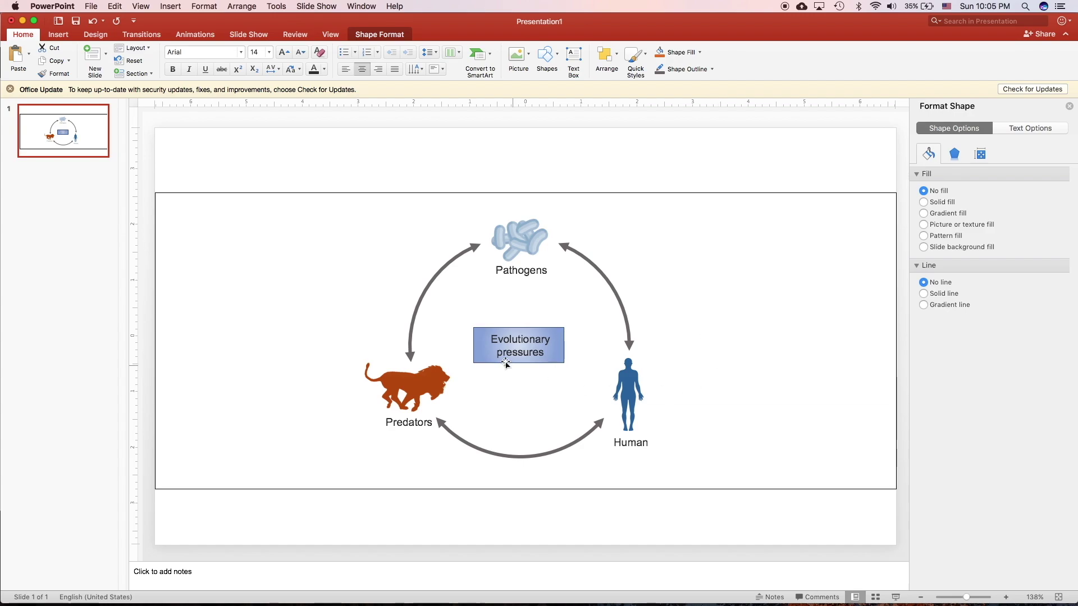
pyautogui.click(561, 271)
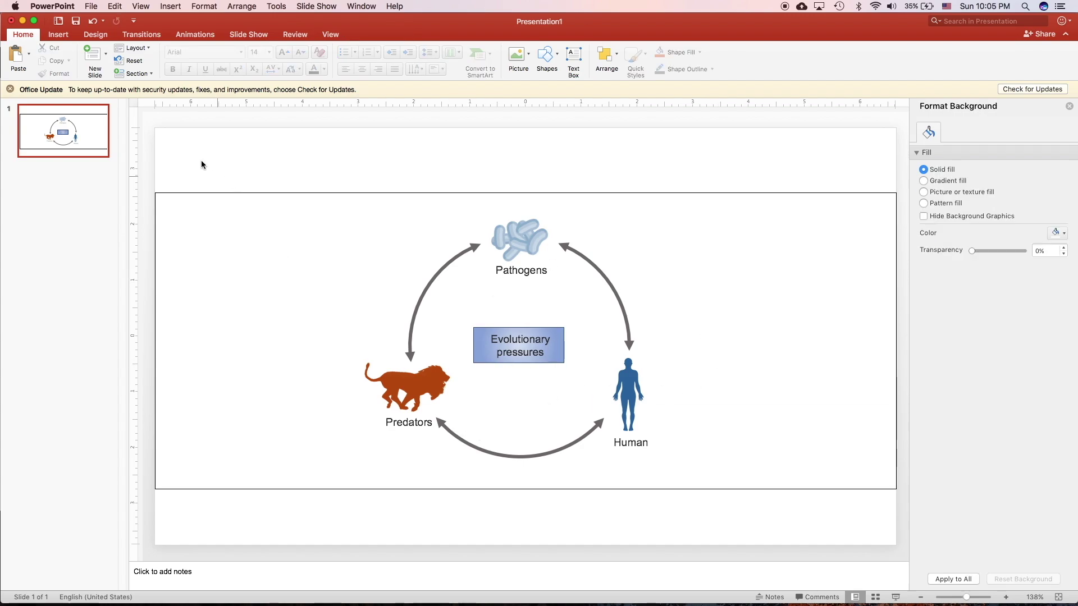
# - Export the current slide as a 3000-wide JPEG over Presentation1.jpg and open it from the desktop
pyautogui.click(15, 4)
pyautogui.moveTo(52, 6)
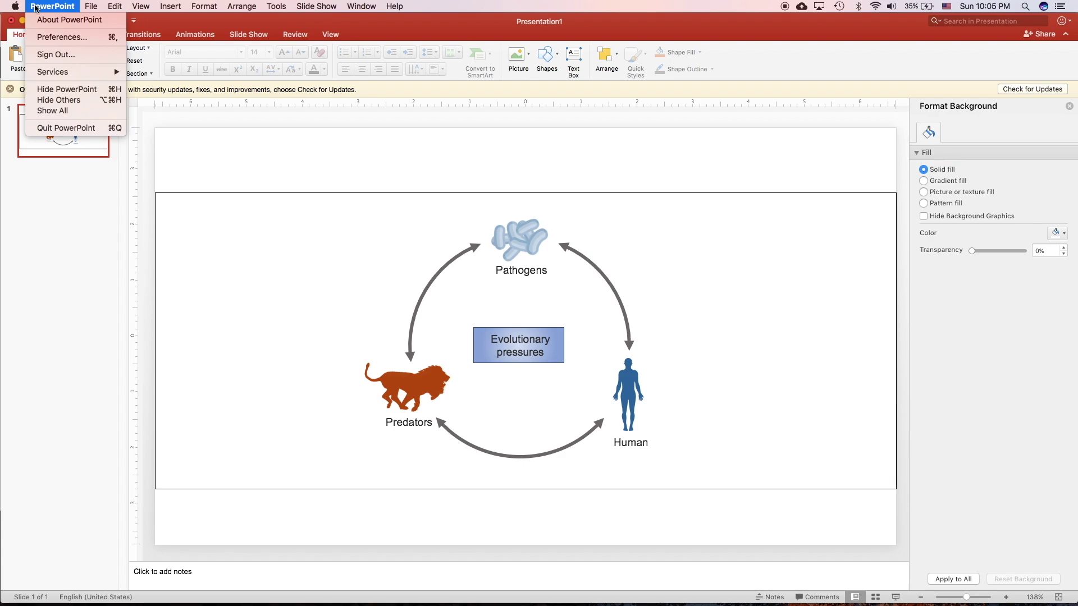
pyautogui.moveTo(49, 70)
pyautogui.moveTo(91, 6)
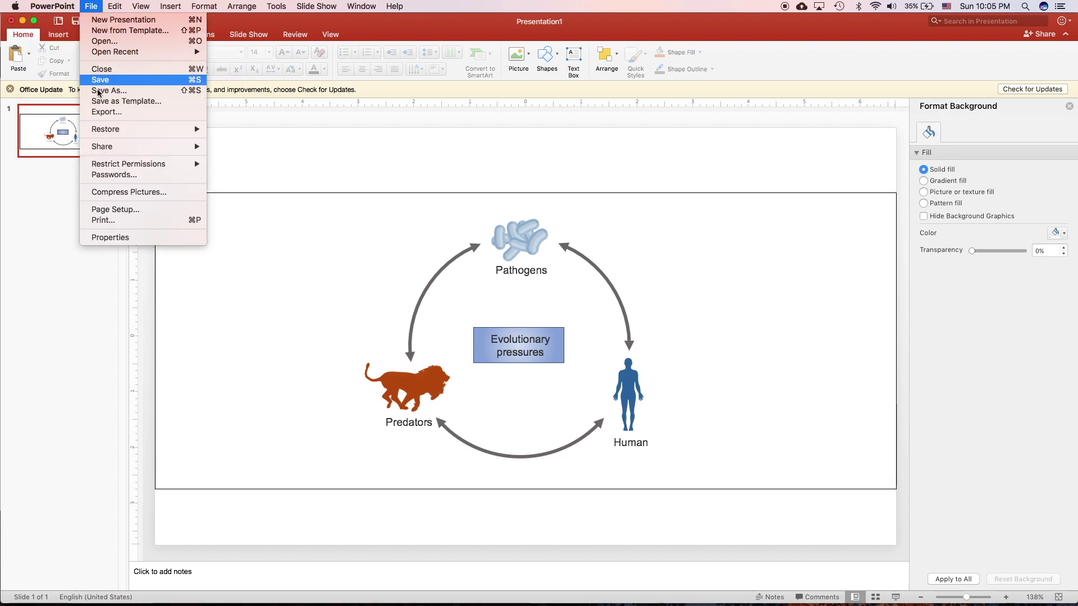
pyautogui.click(103, 113)
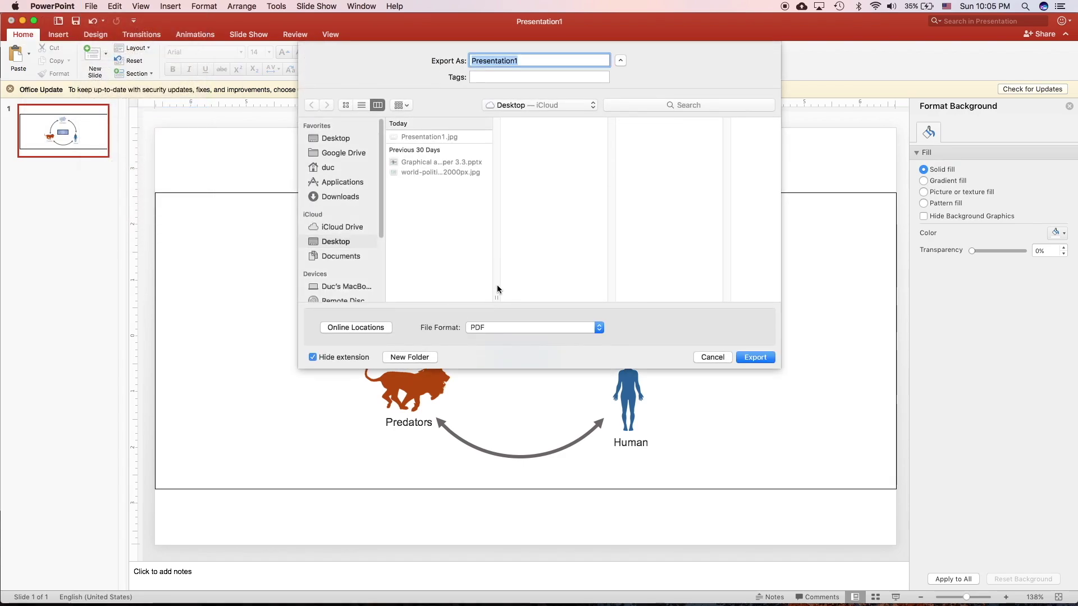
pyautogui.click(493, 327)
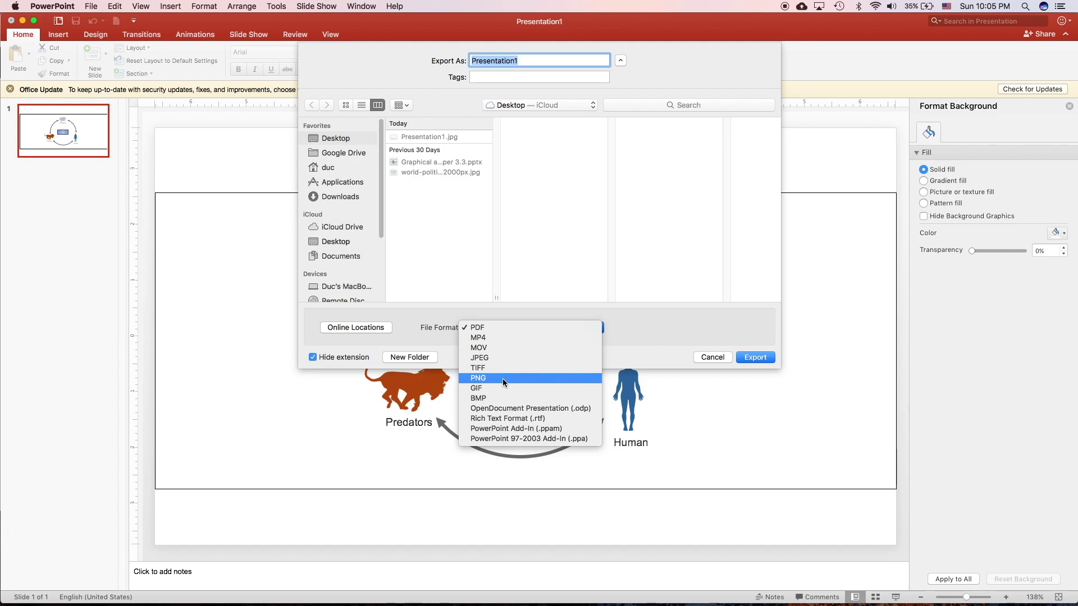
pyautogui.click(503, 359)
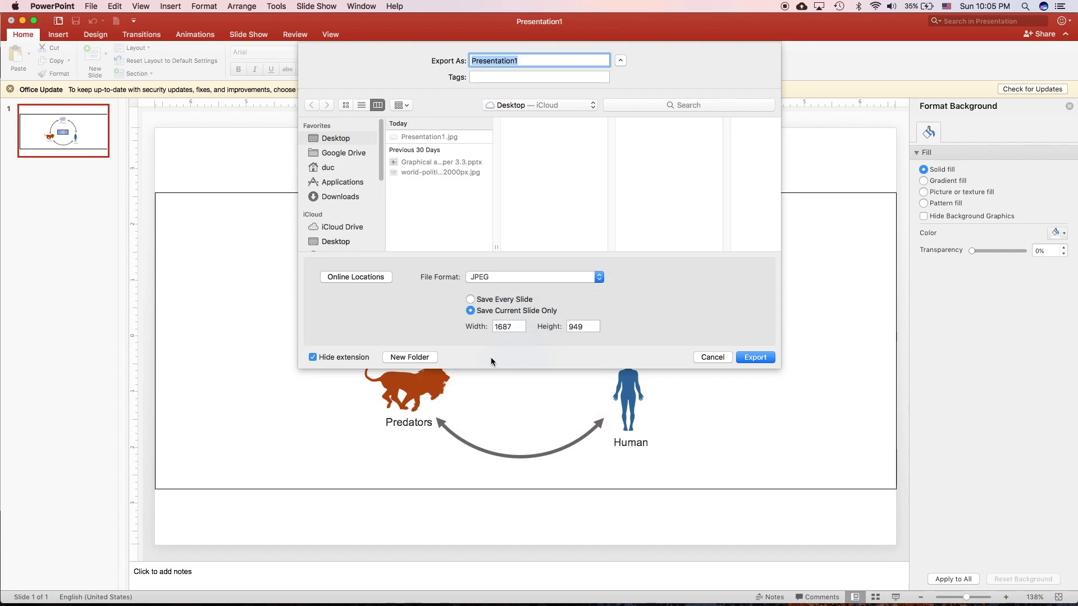
pyautogui.doubleClick(520, 328)
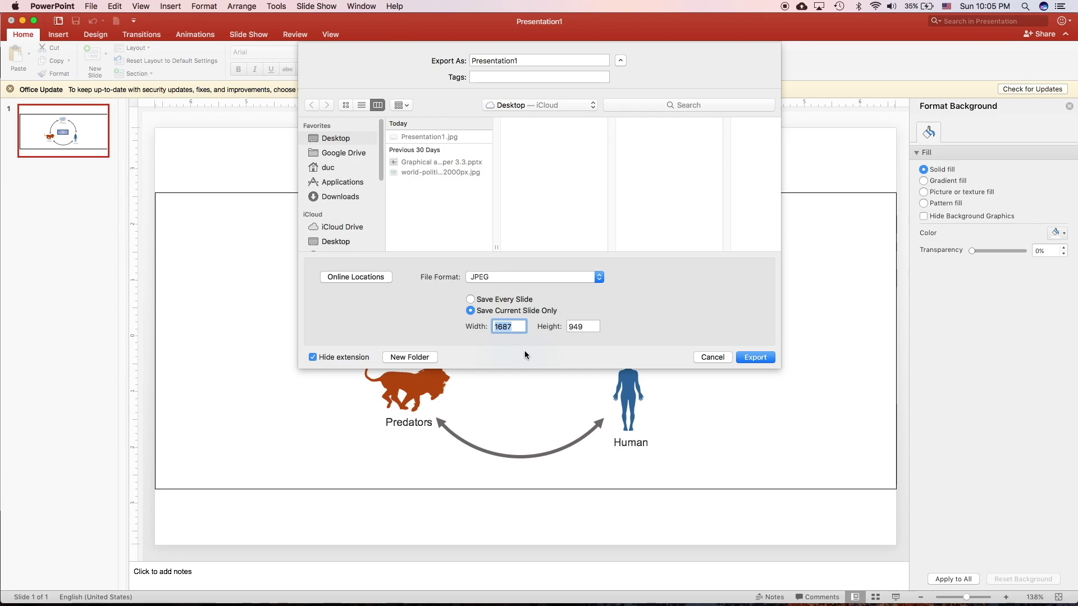
pyautogui.write('3000')
pyautogui.click(761, 358)
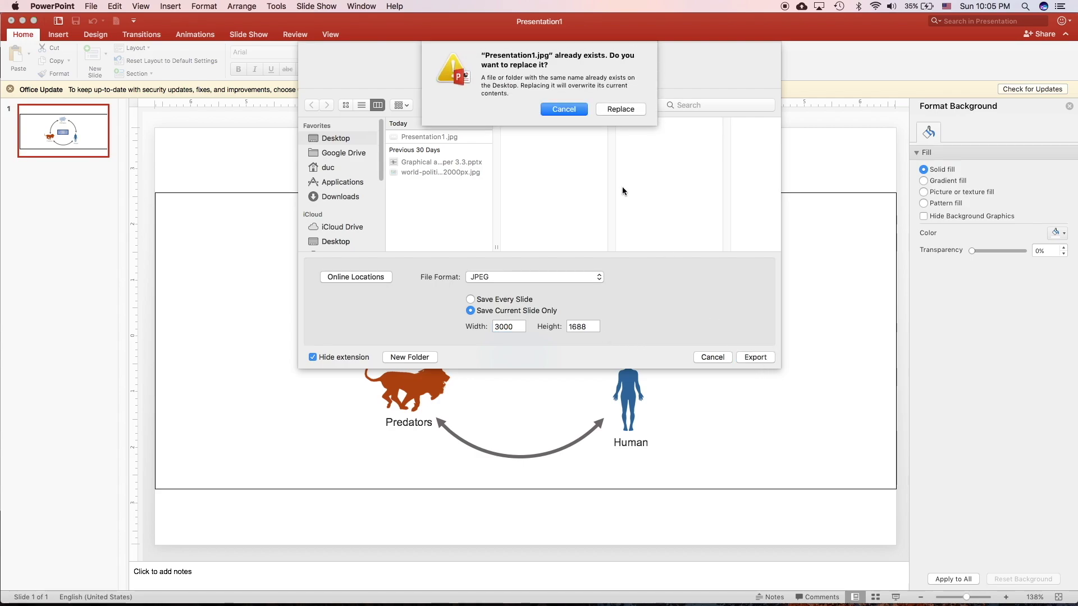
pyautogui.click(625, 109)
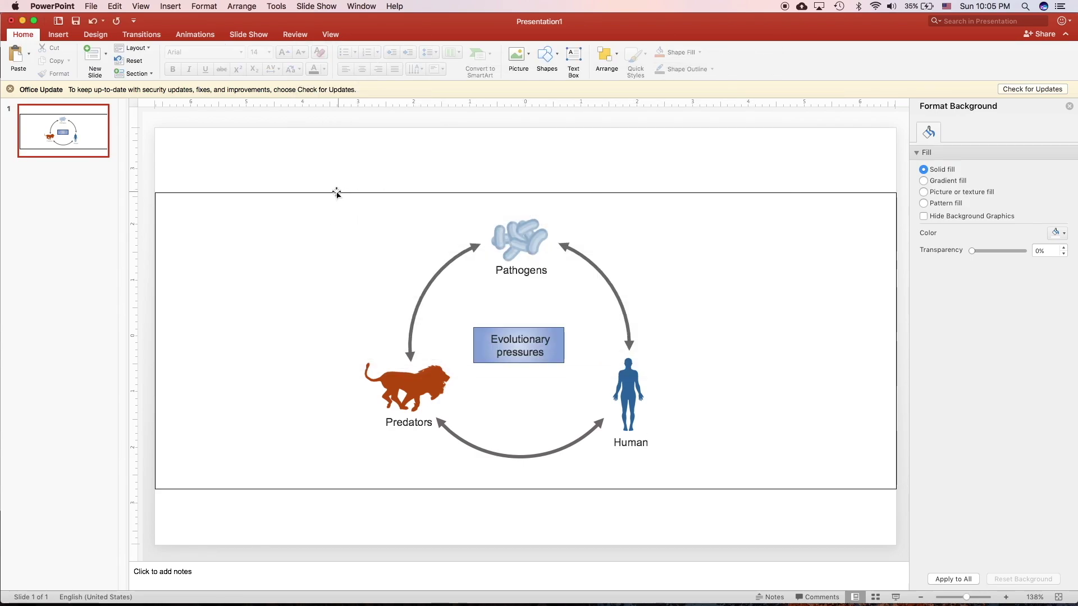
pyautogui.press('F11')
pyautogui.doubleClick(1040, 36)
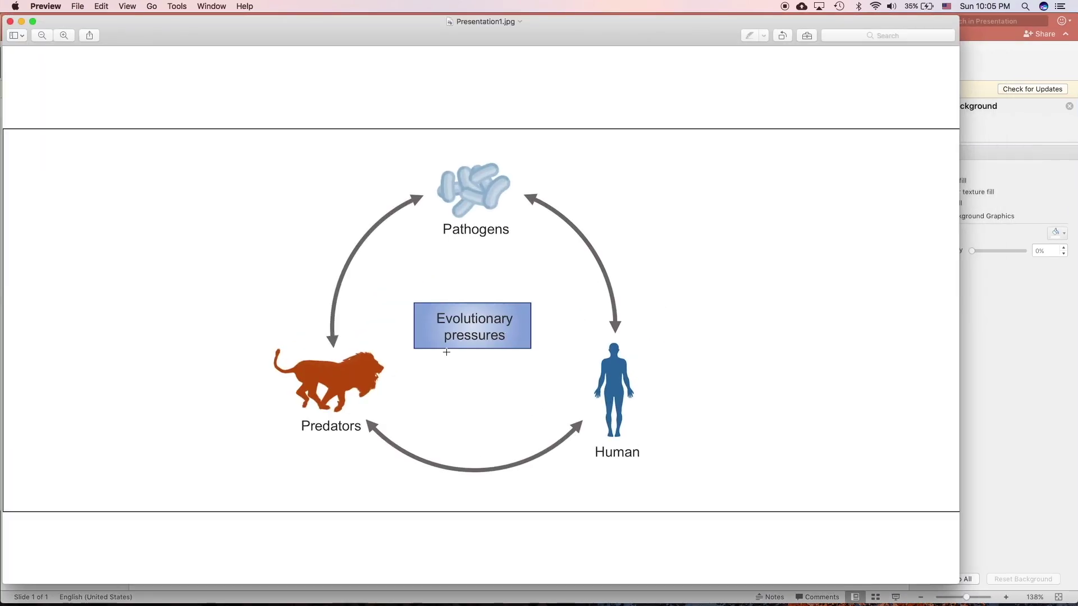
# - Zoom in on Presentation1.jpg in Preview to inspect it, zoom back out, and close it
pyautogui.click(66, 36)
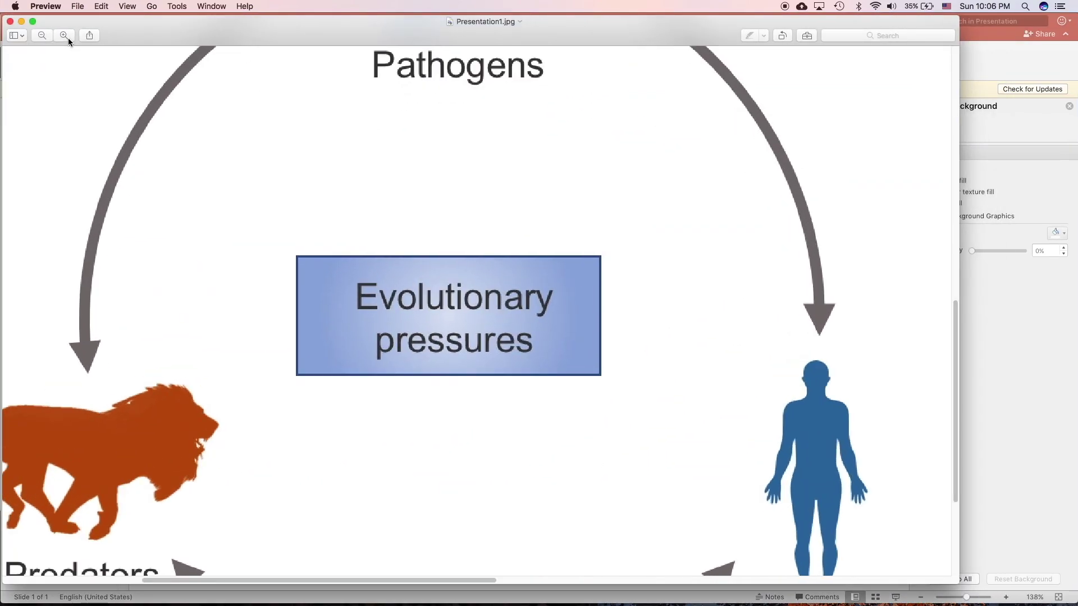
pyautogui.scroll(-5, 226, 409)
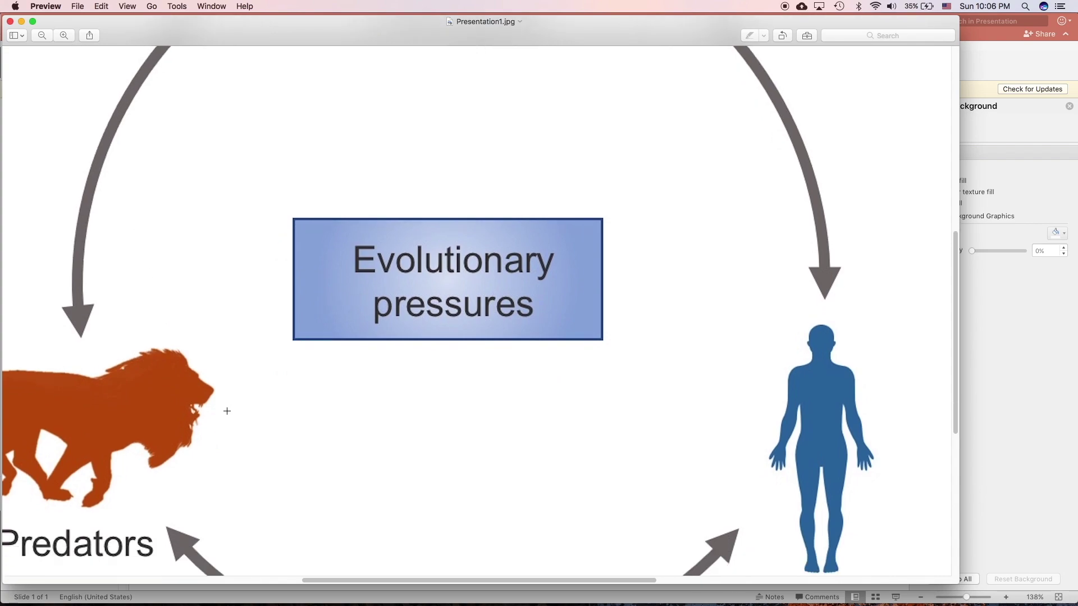
pyautogui.scroll(10, 226, 410)
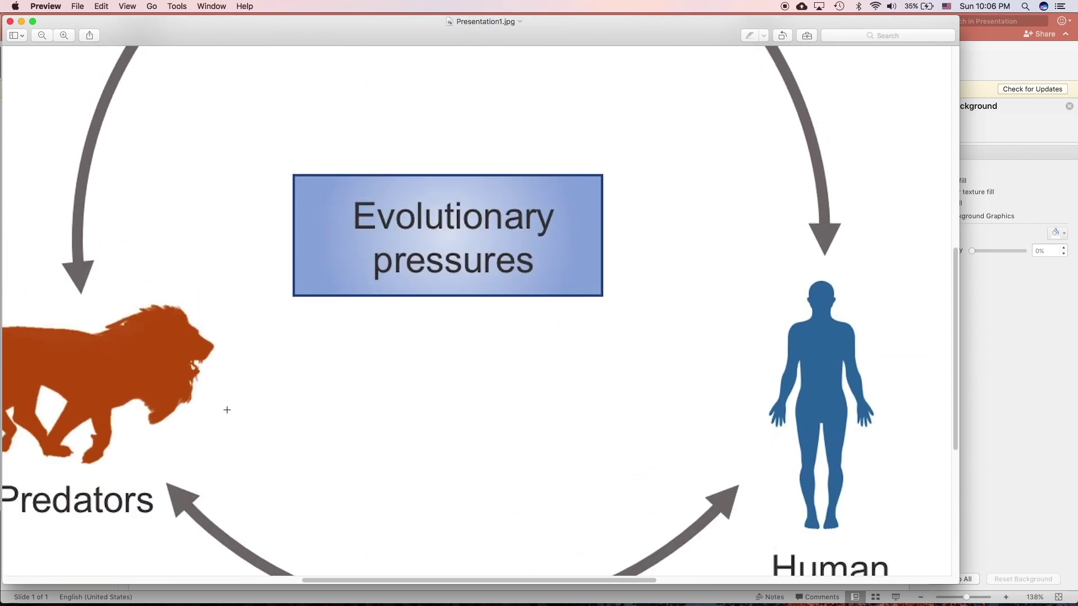
pyautogui.scroll(3, 224, 402)
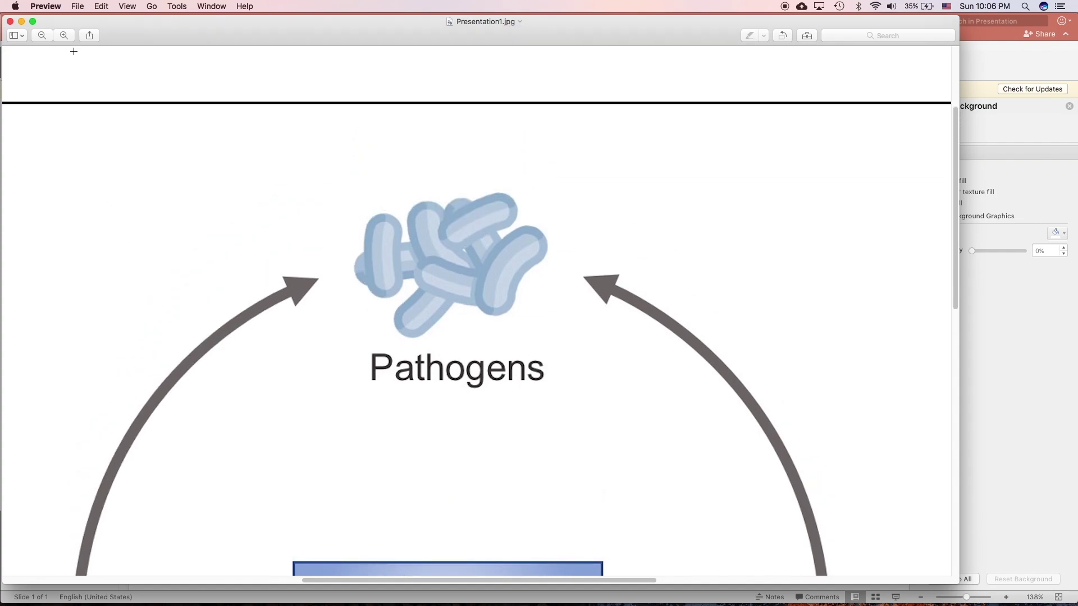
pyautogui.click(42, 35)
pyautogui.click(42, 36)
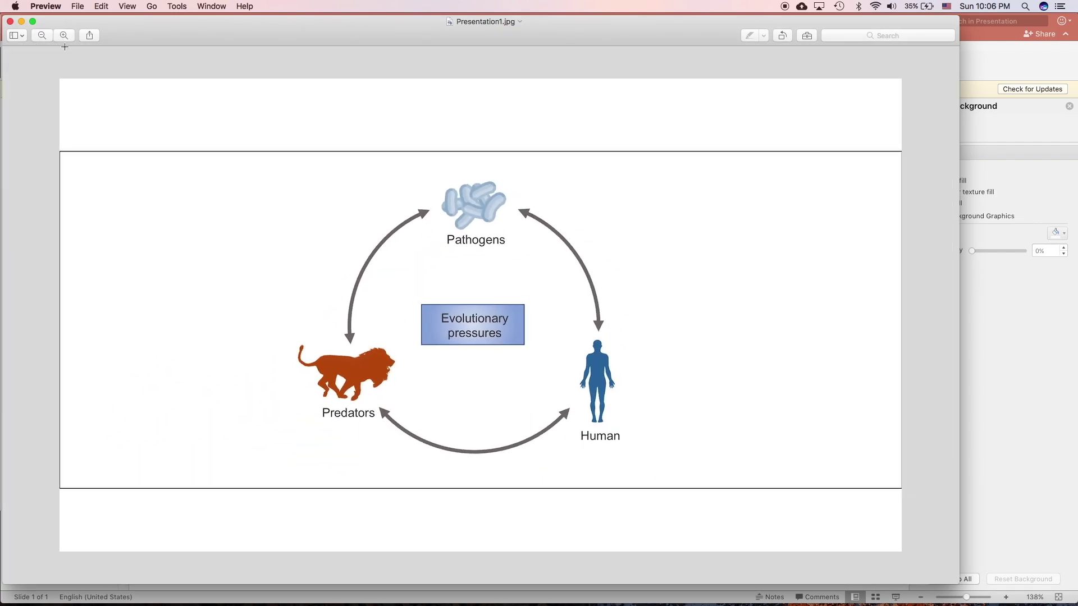
pyautogui.click(11, 22)
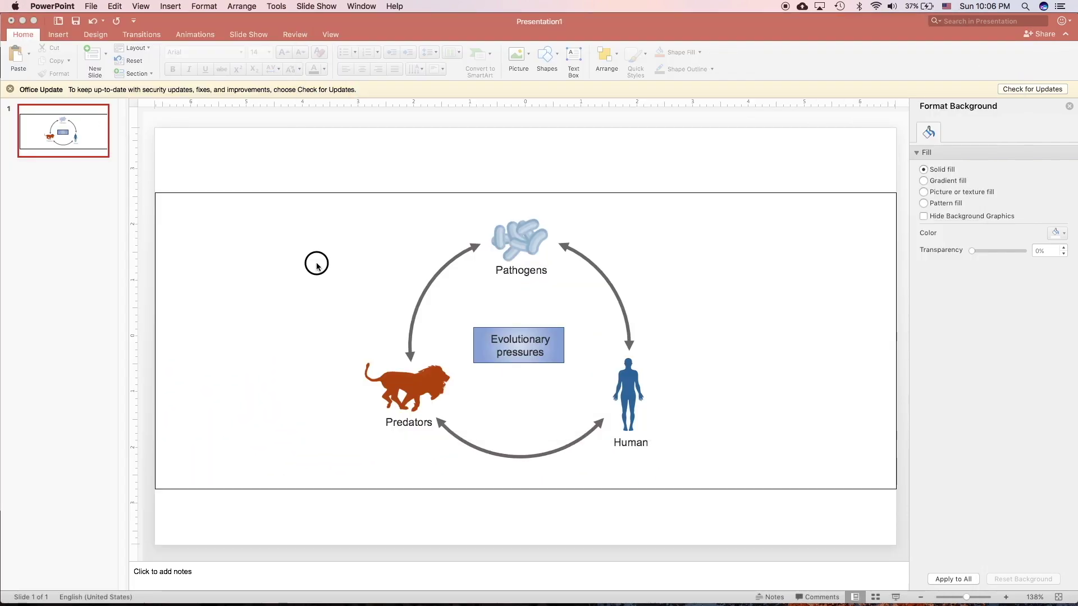